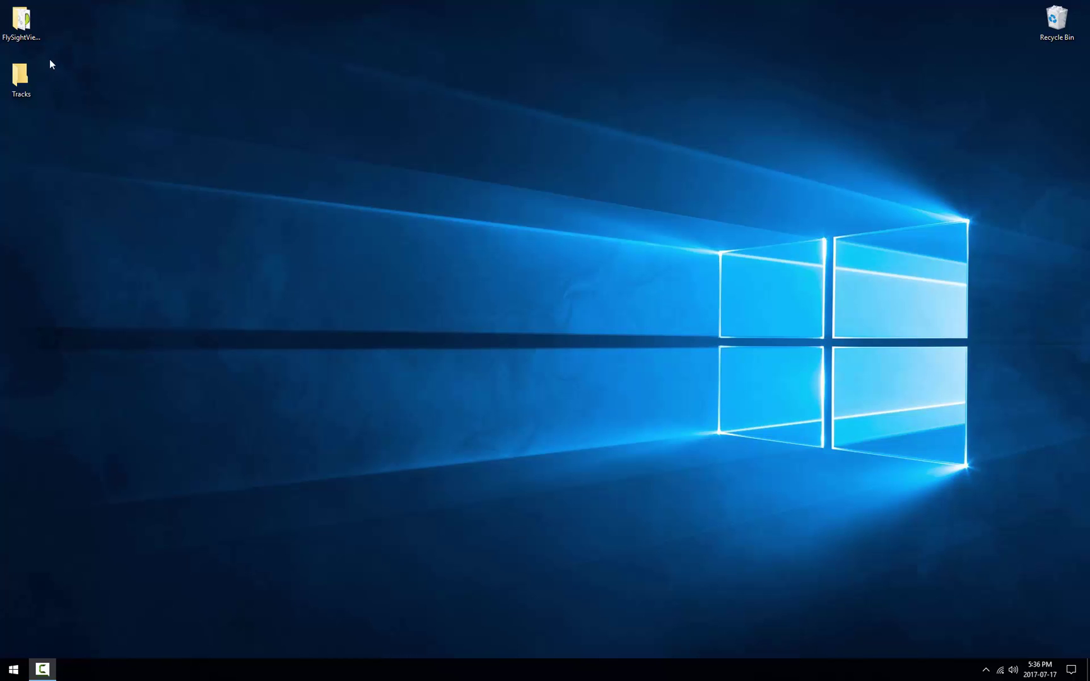
- Launch FlySightViewer.exe from the FlySightViewer folder on the desktop
click(30, 30)
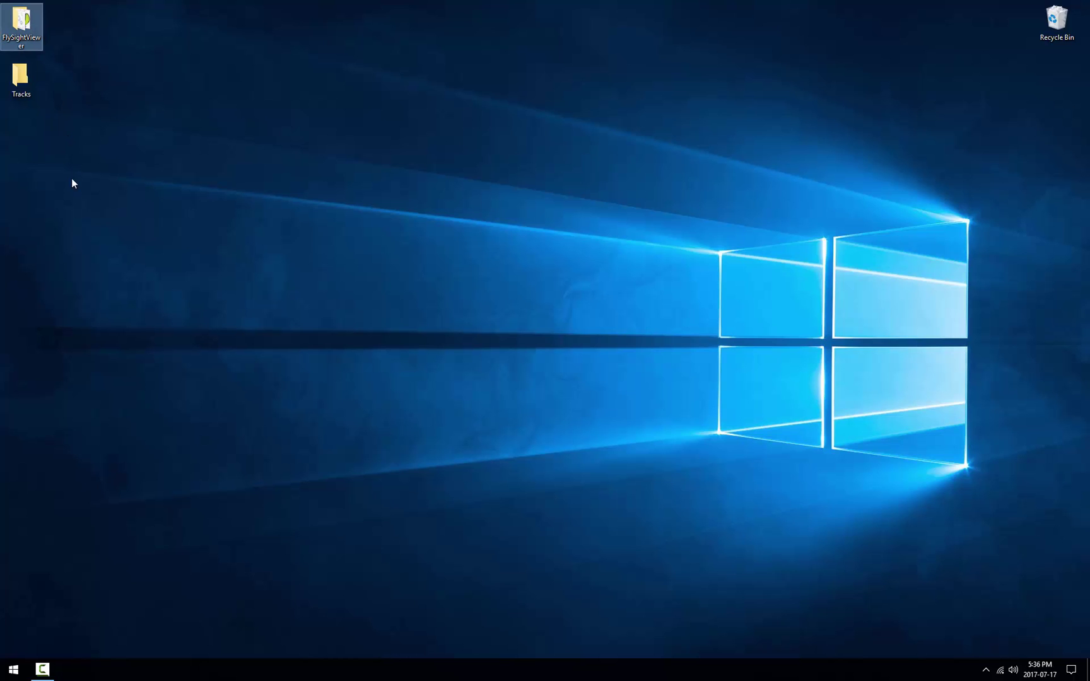
double_click(29, 36)
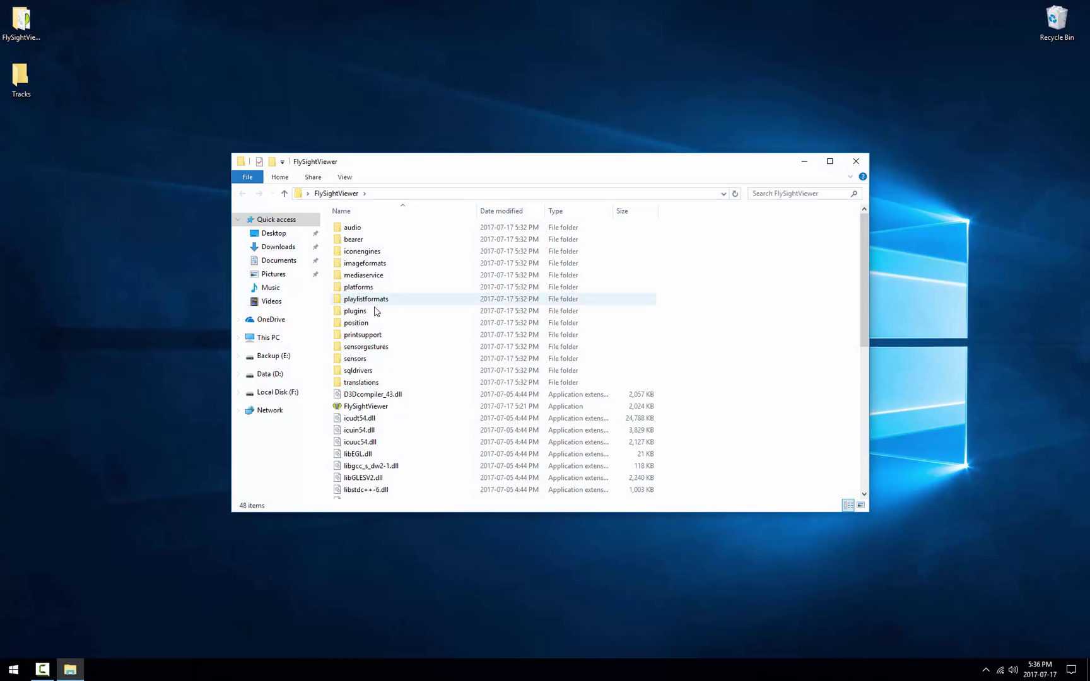
double_click(365, 407)
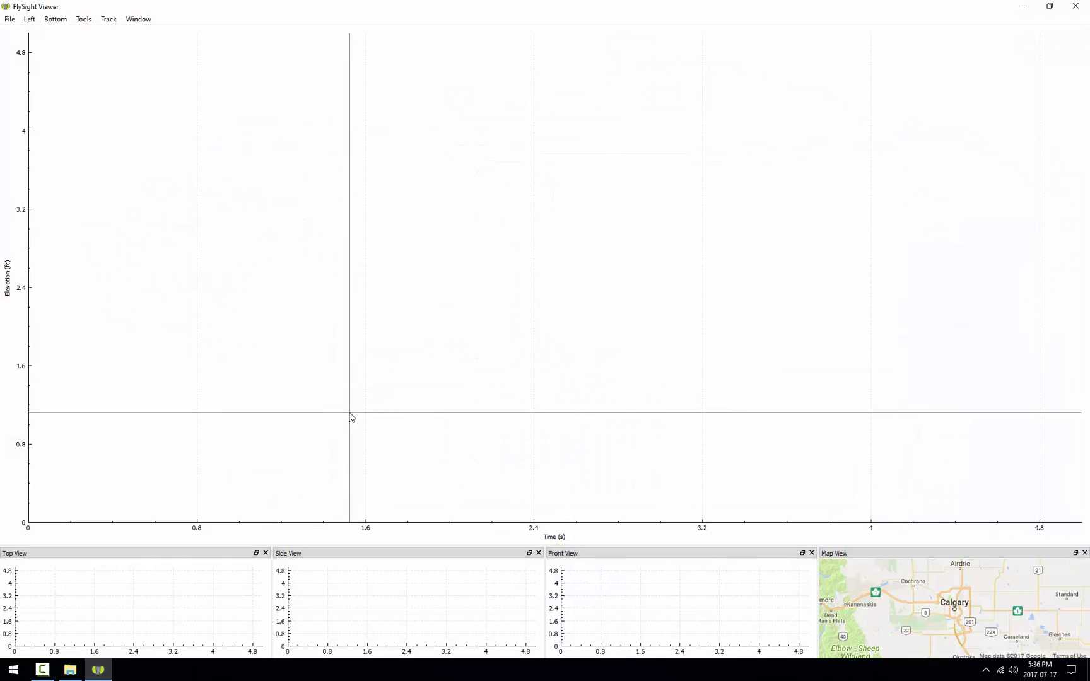
- Show the Logbook panel from the Window menu and dock it on the right side
click(125, 25)
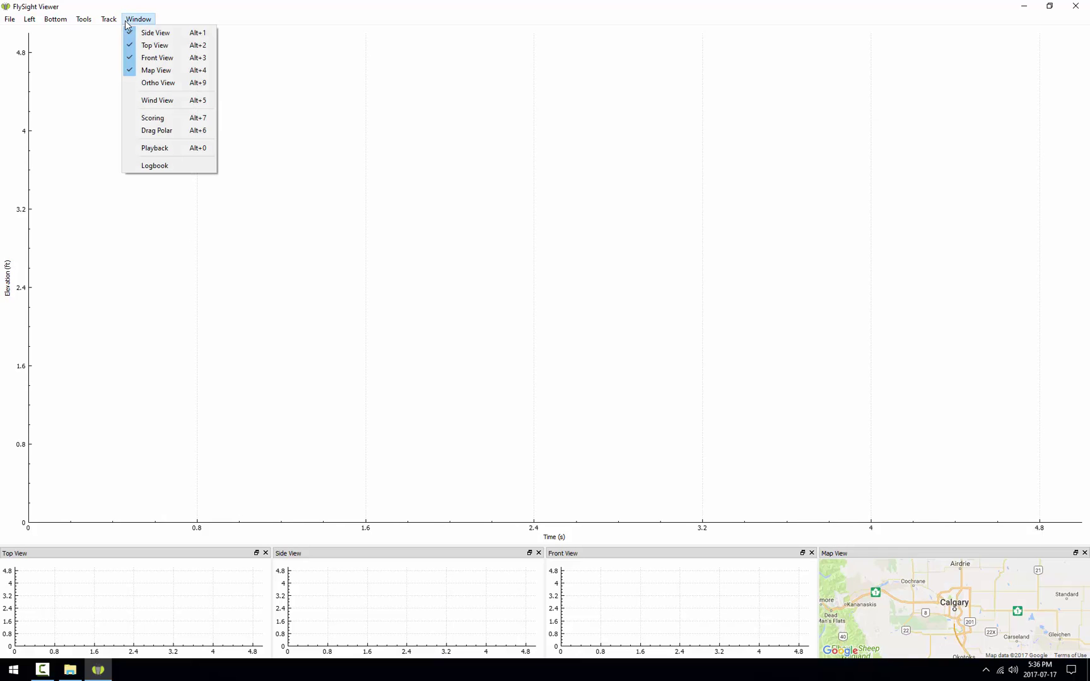
click(158, 166)
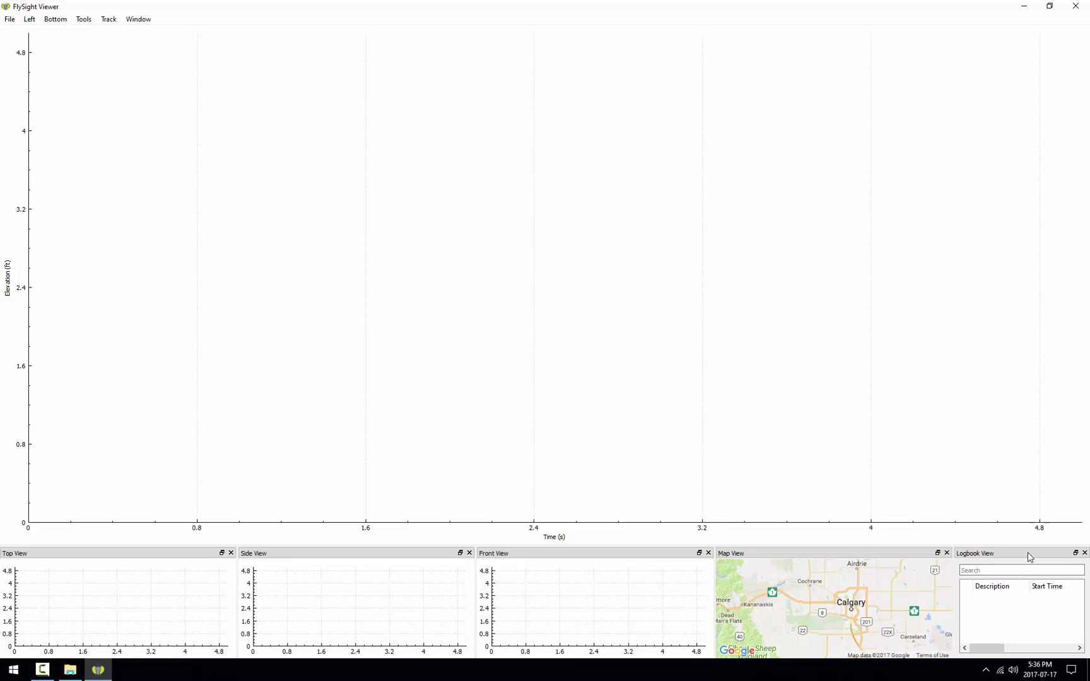
drag(1028, 557, 1057, 231)
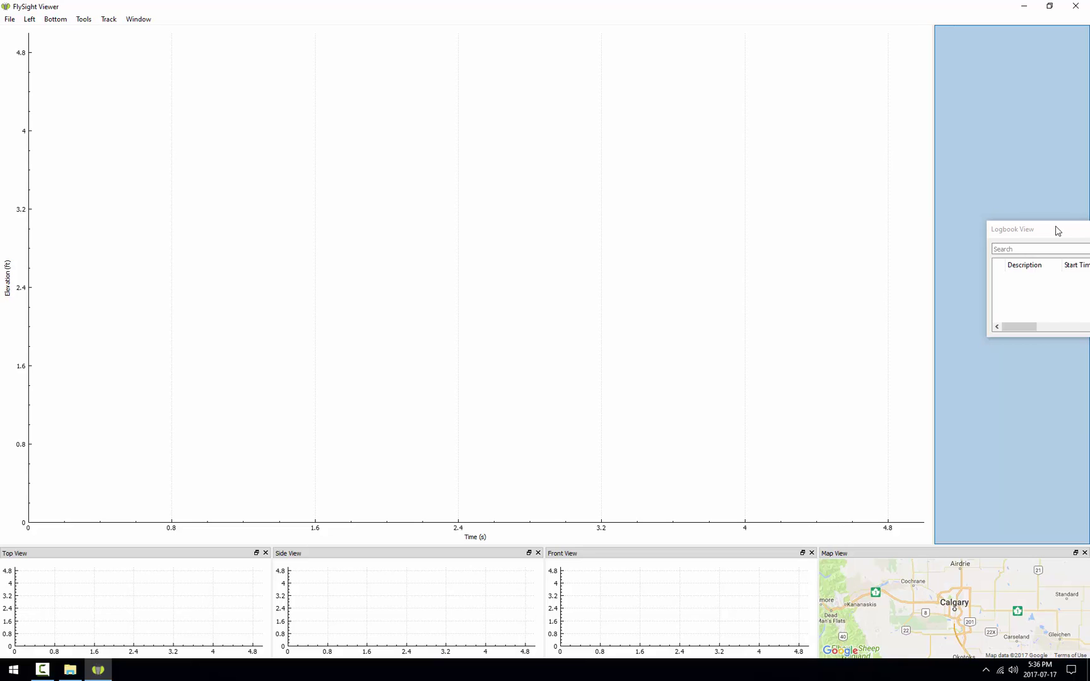
drag(1057, 230, 1057, 231)
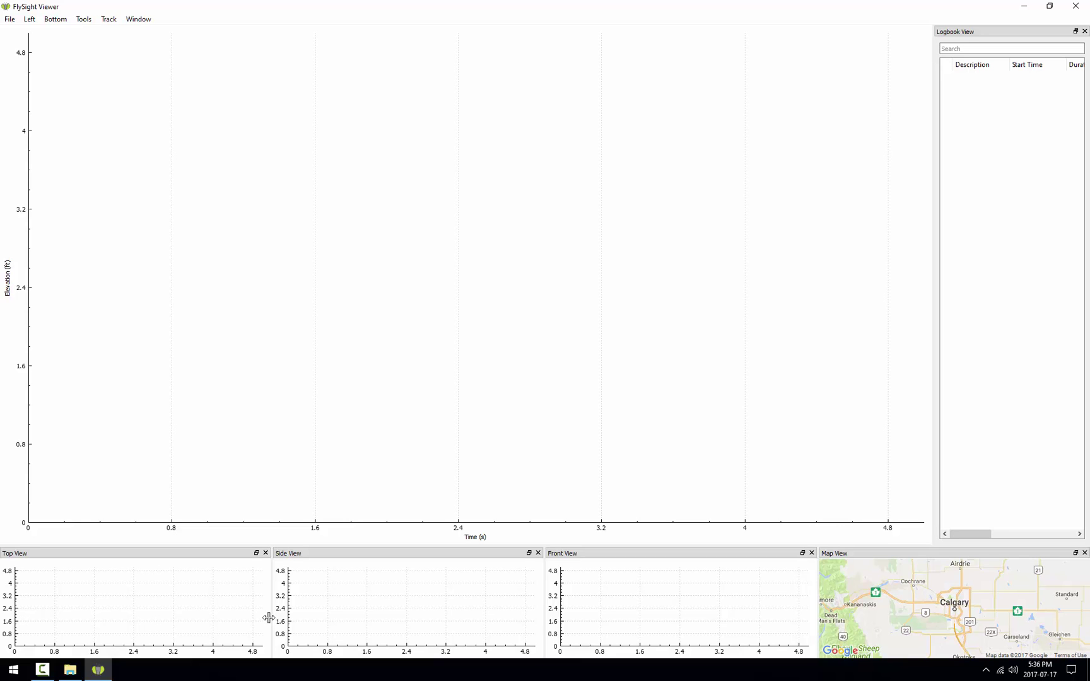
click(10, 19)
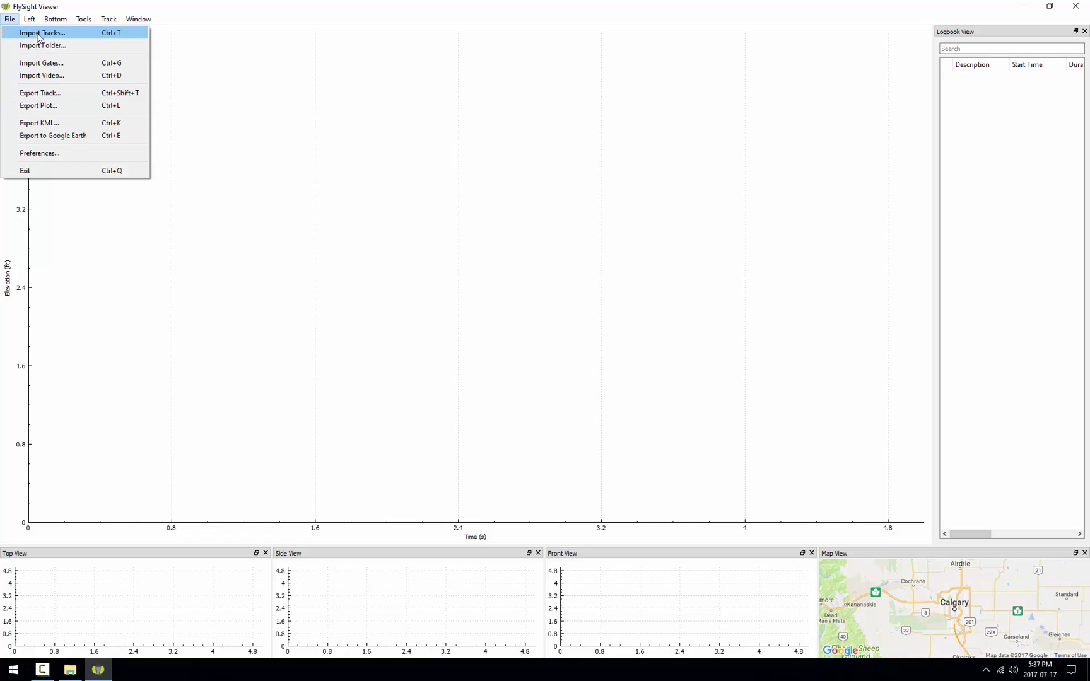
- Import the Distance, Speed and Time CSV tracks from Desktop\Tracks
click(39, 37)
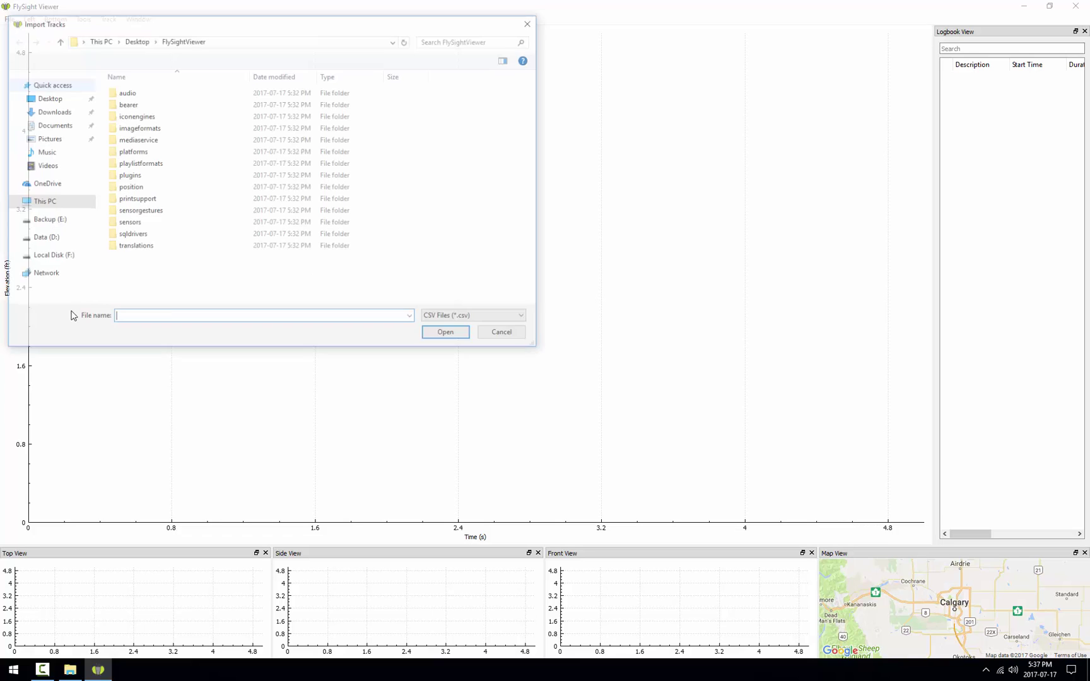
click(42, 99)
double_click(126, 103)
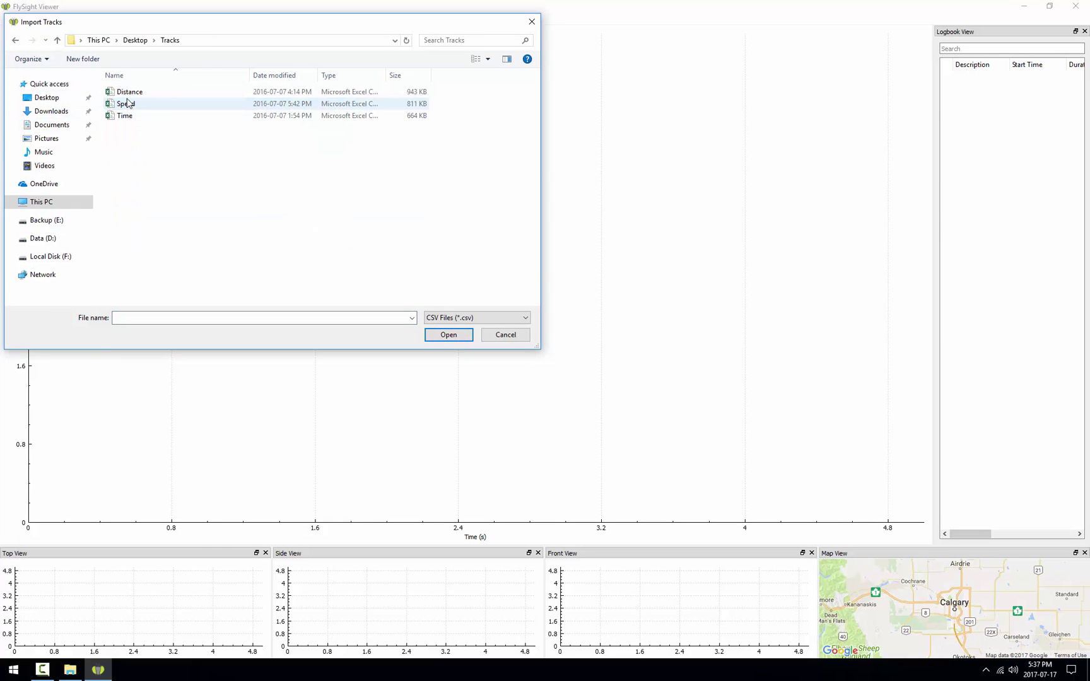
click(127, 91)
shift+click(126, 115)
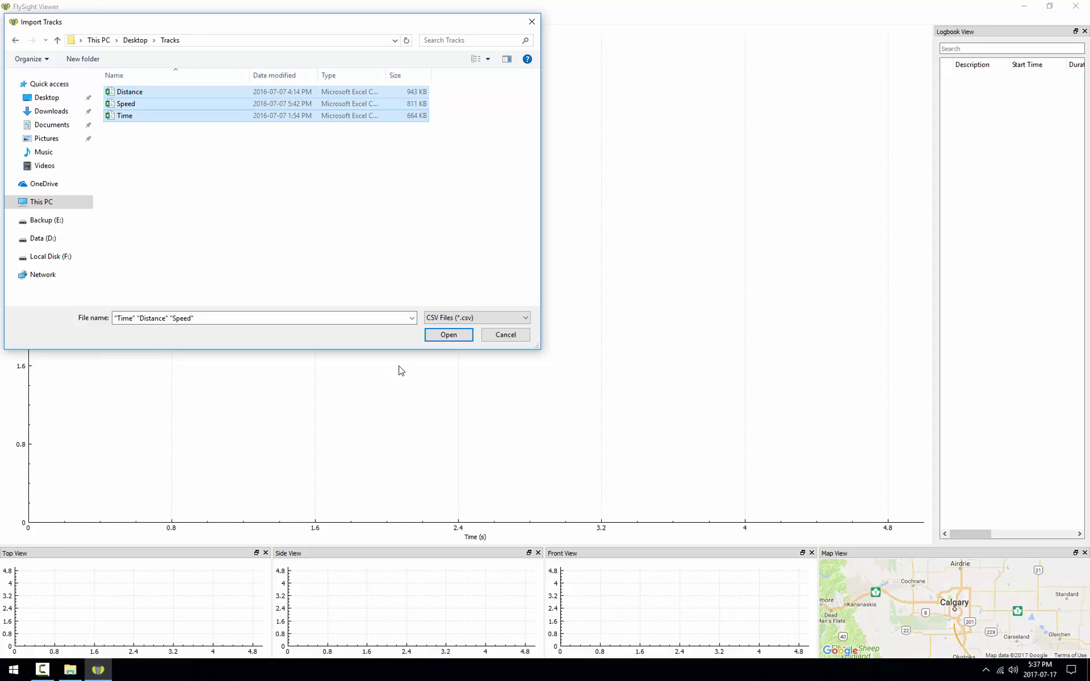
click(432, 337)
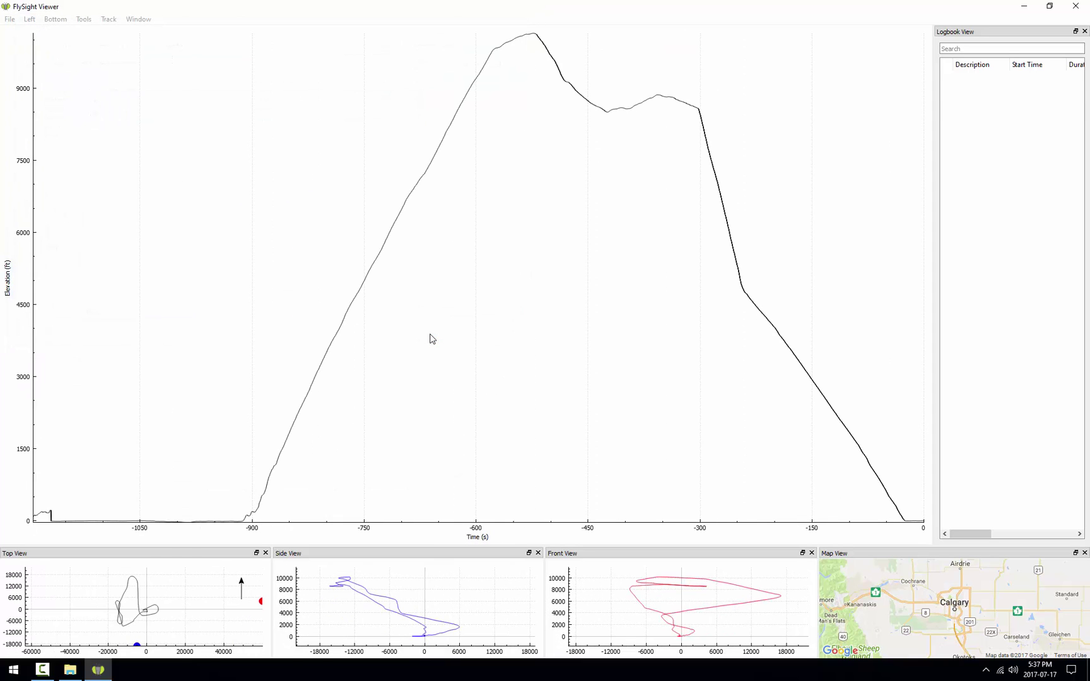
- Sort the logbook by start time and describe the earliest track as Time
click(1027, 68)
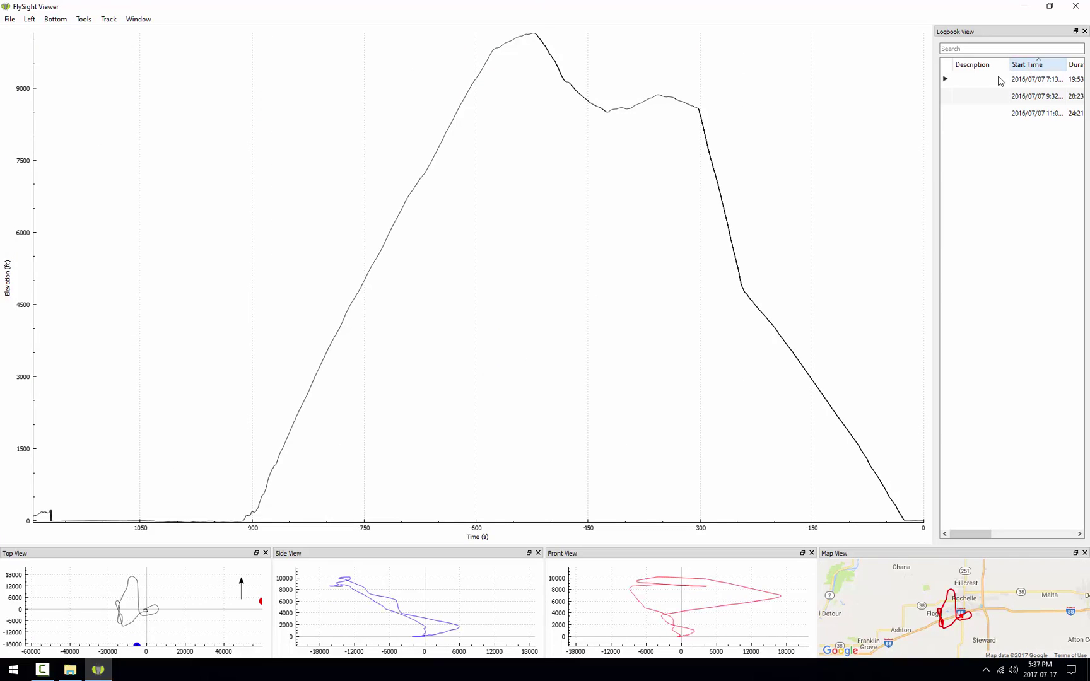
click(984, 81)
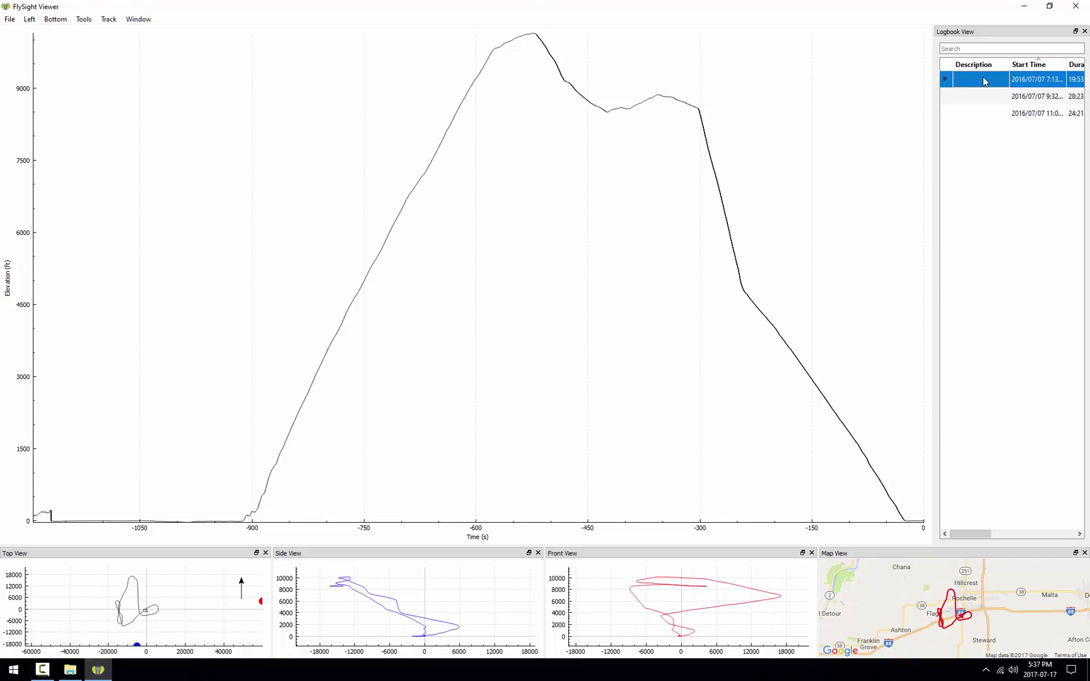
click(984, 82)
text(Time)
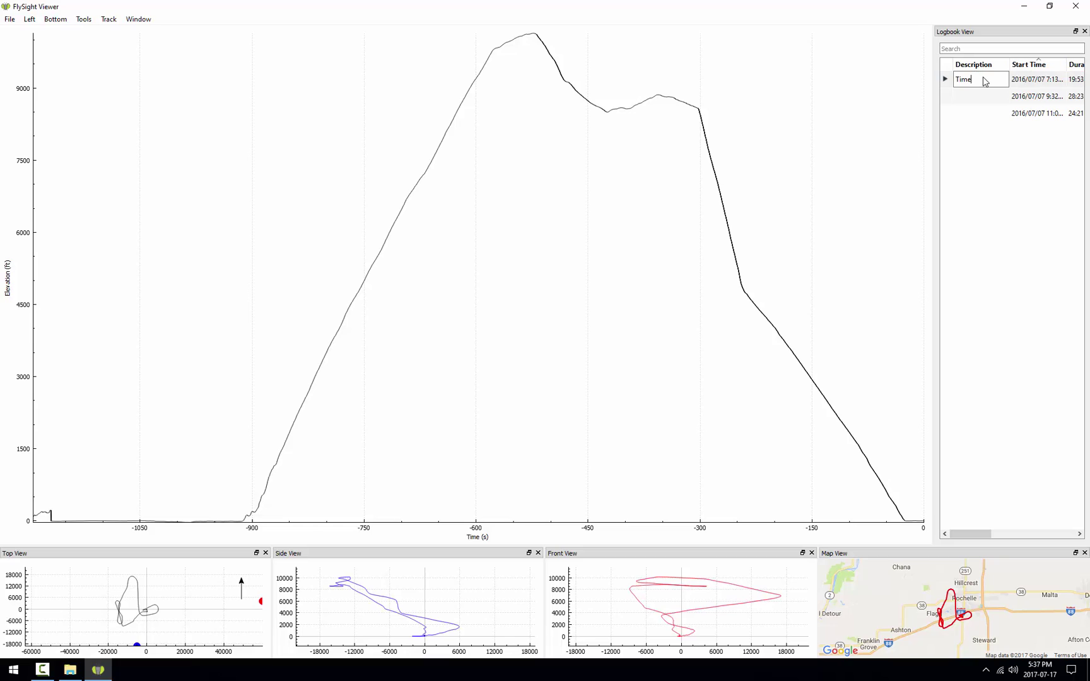
key(Return)
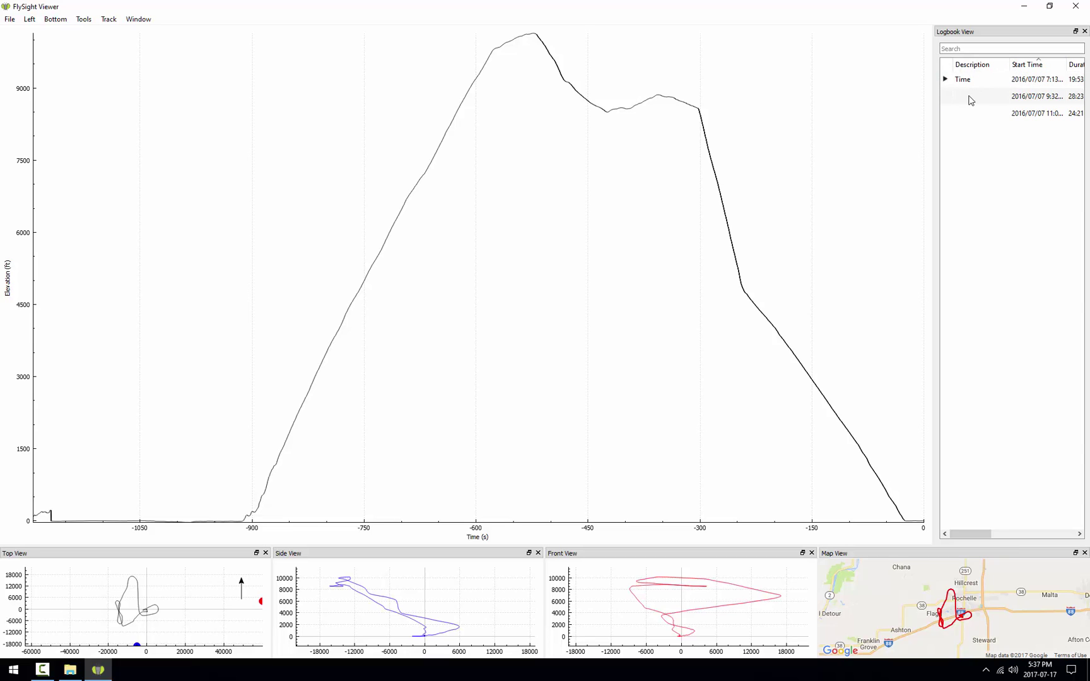
- Describe the second and third logbook tracks as Distance and Speed
click(968, 99)
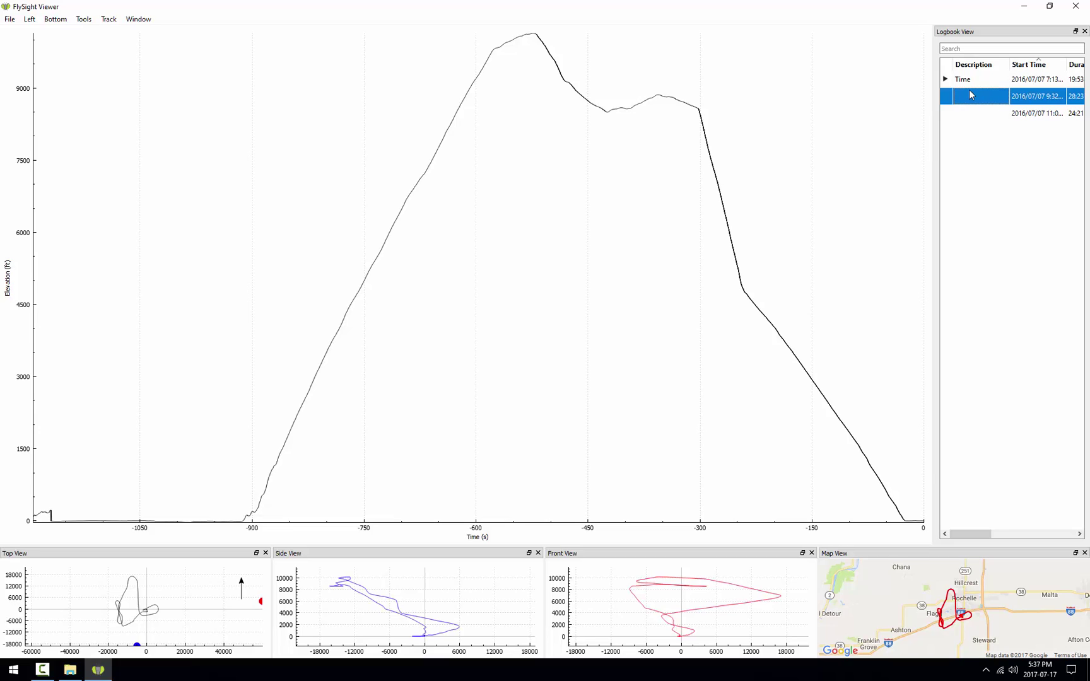
double_click(969, 95)
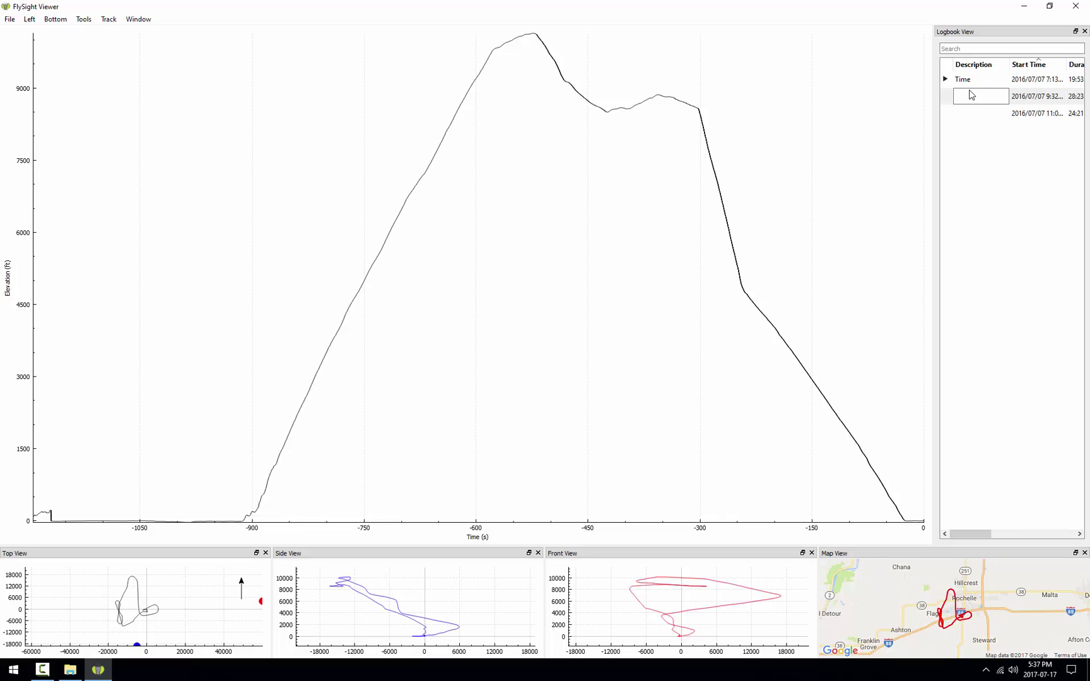
text(Distance)
key(Return)
click(969, 114)
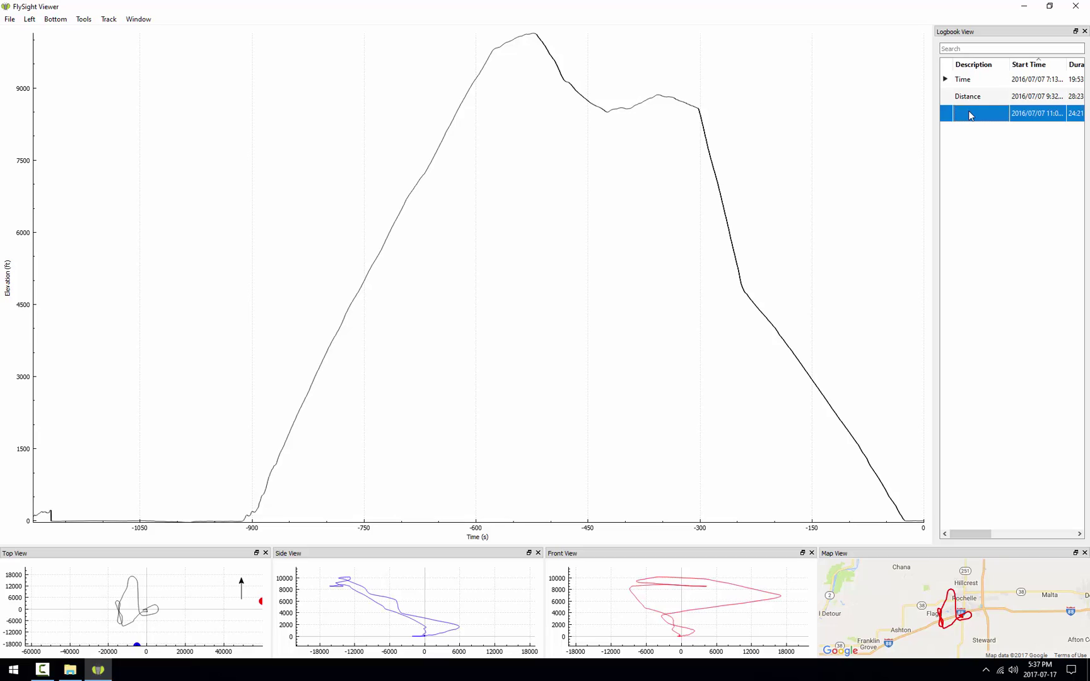
double_click(969, 114)
text(Sp)
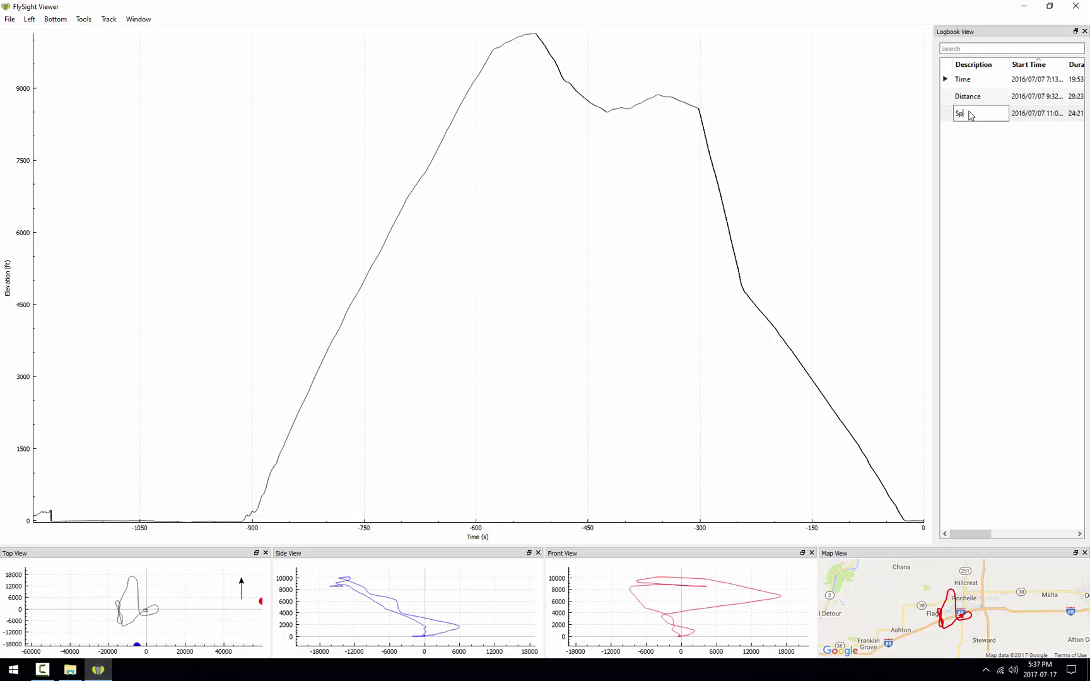
text(eed)
key(Return)
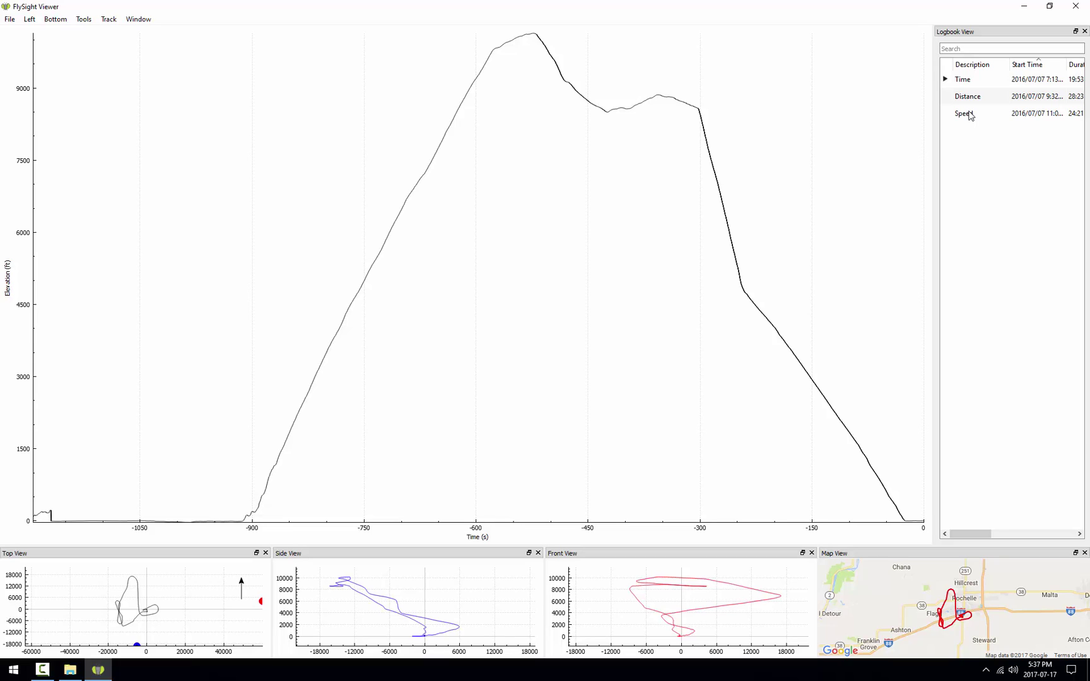
click(962, 50)
text(dis)
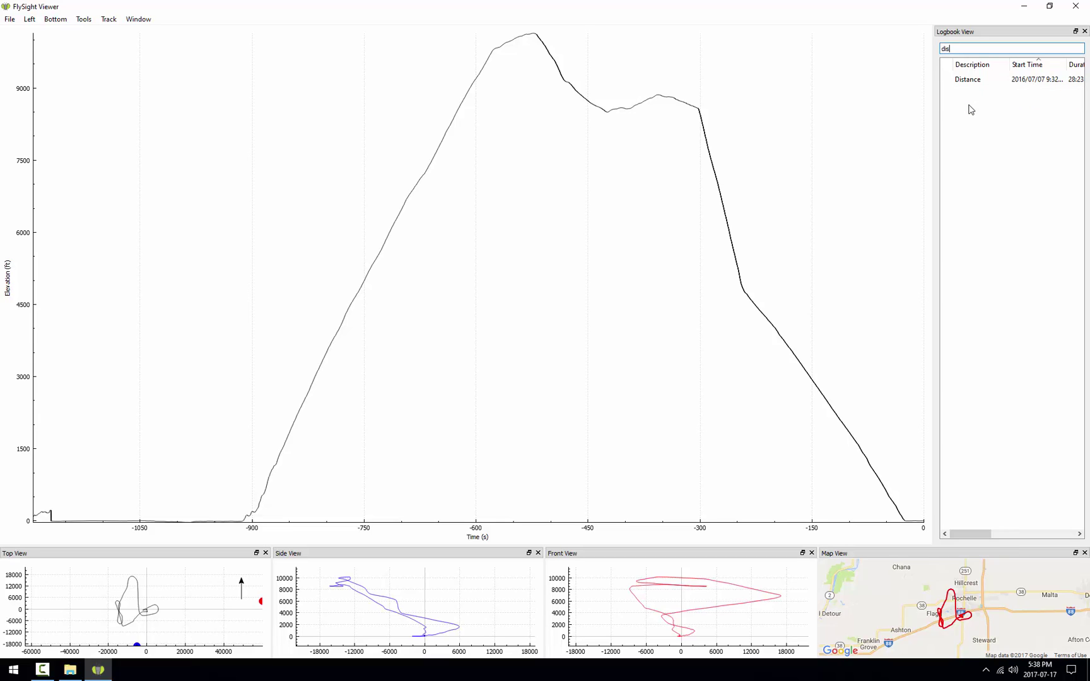
text(tance)
key(ctrl+a)
key(BackSpace)
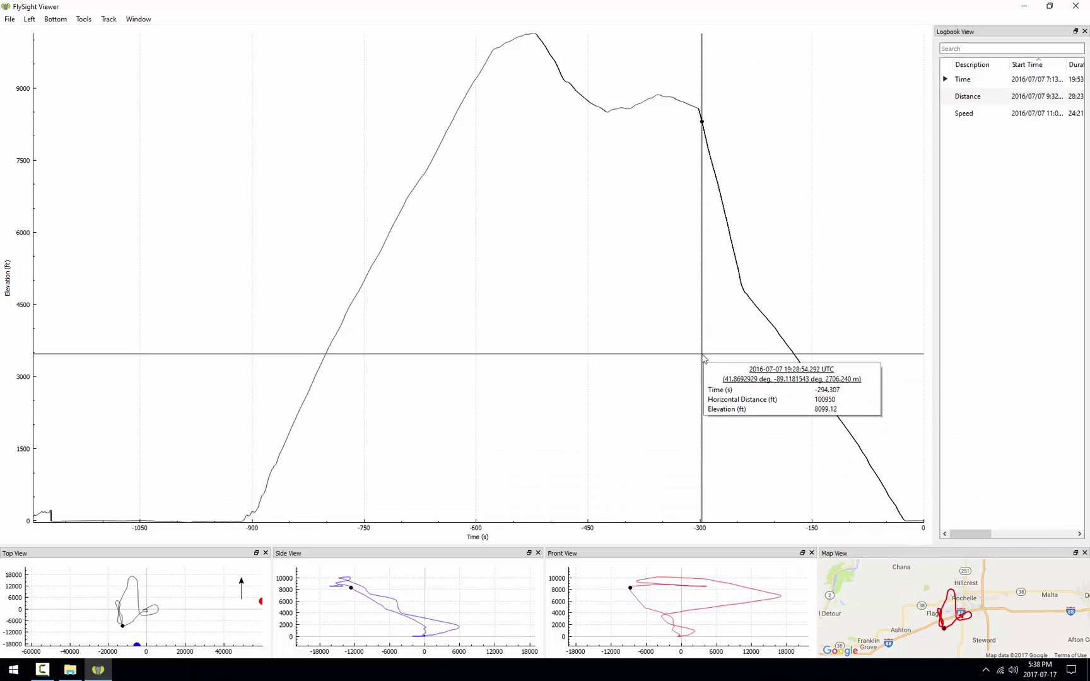
- Select the freefall range on the elevation plot, about −308 to −230 seconds
drag(695, 338, 754, 346)
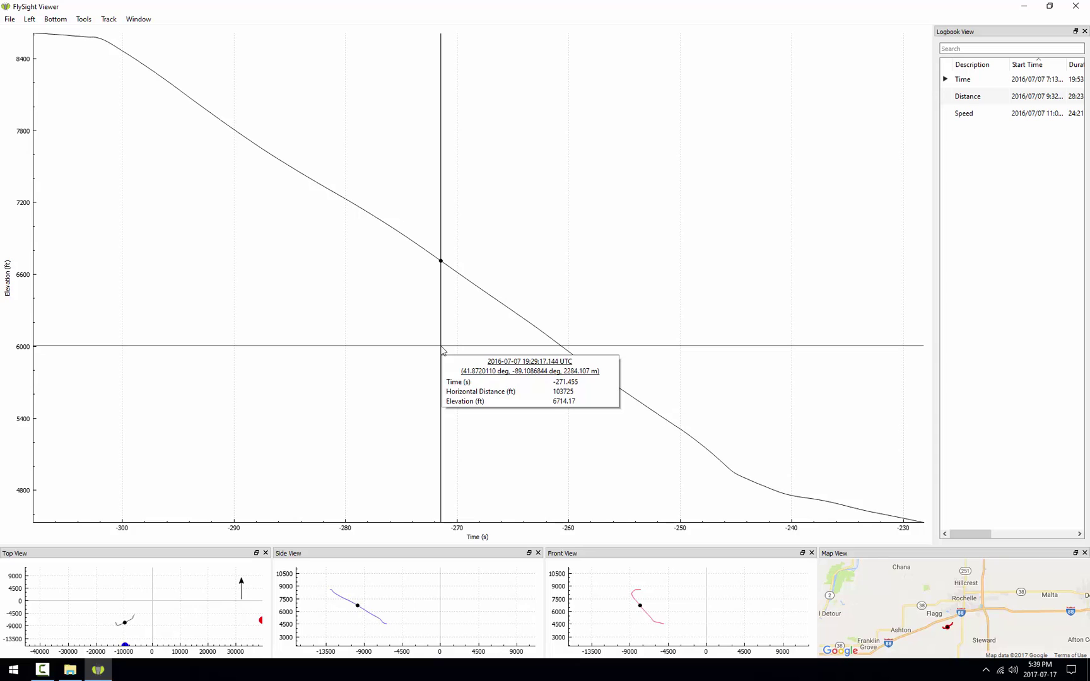
- Export the cropped freefall tracks to Google Earth from the File menu
click(13, 21)
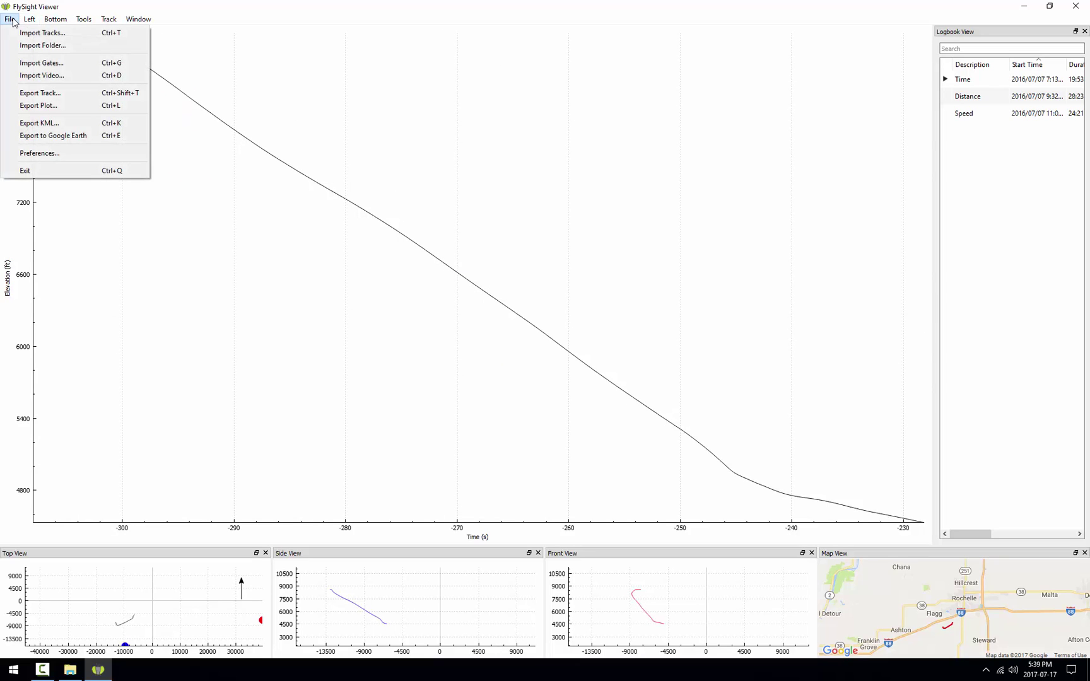
click(57, 137)
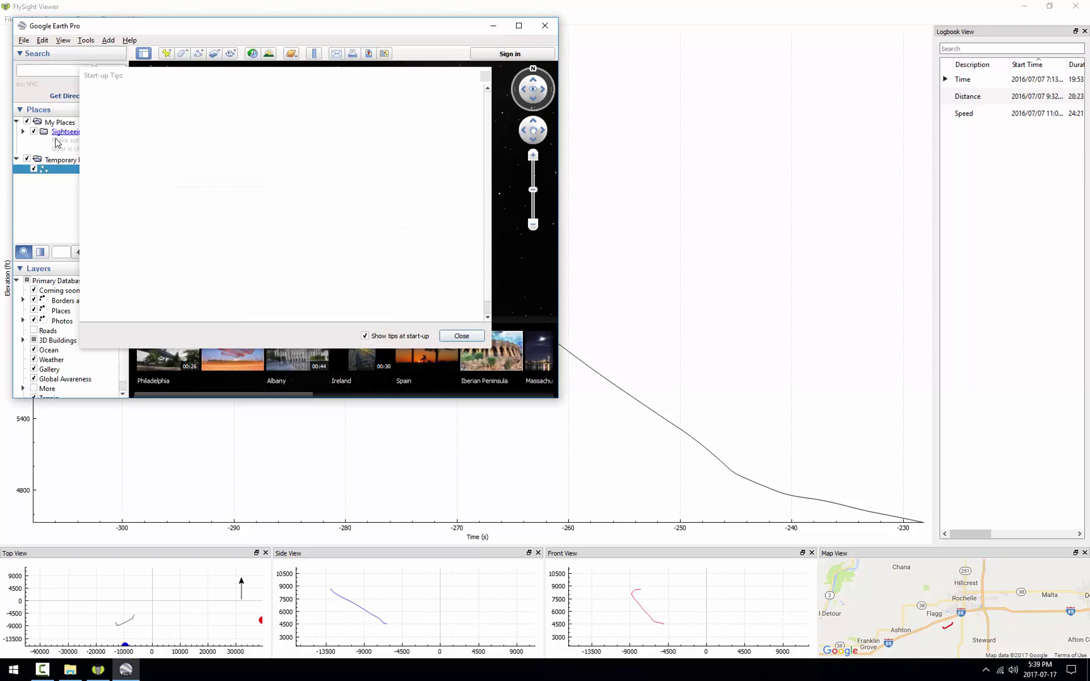
- Dismiss the start-up tips, maximize Google Earth Pro, and pan to the Flagg farmland
click(461, 337)
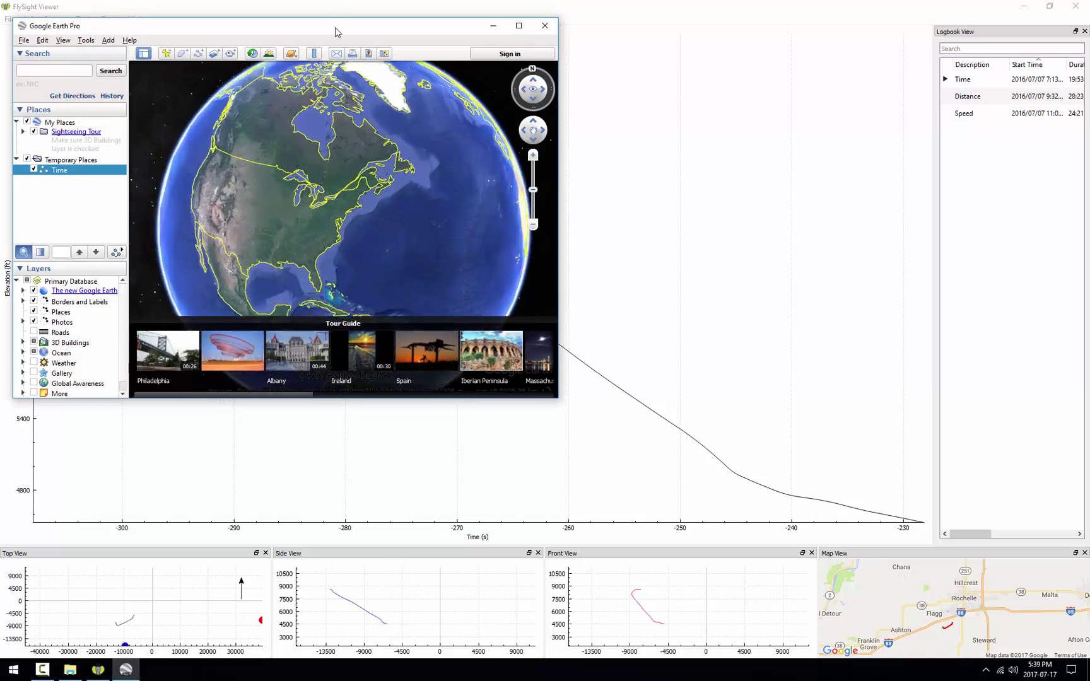
double_click(335, 28)
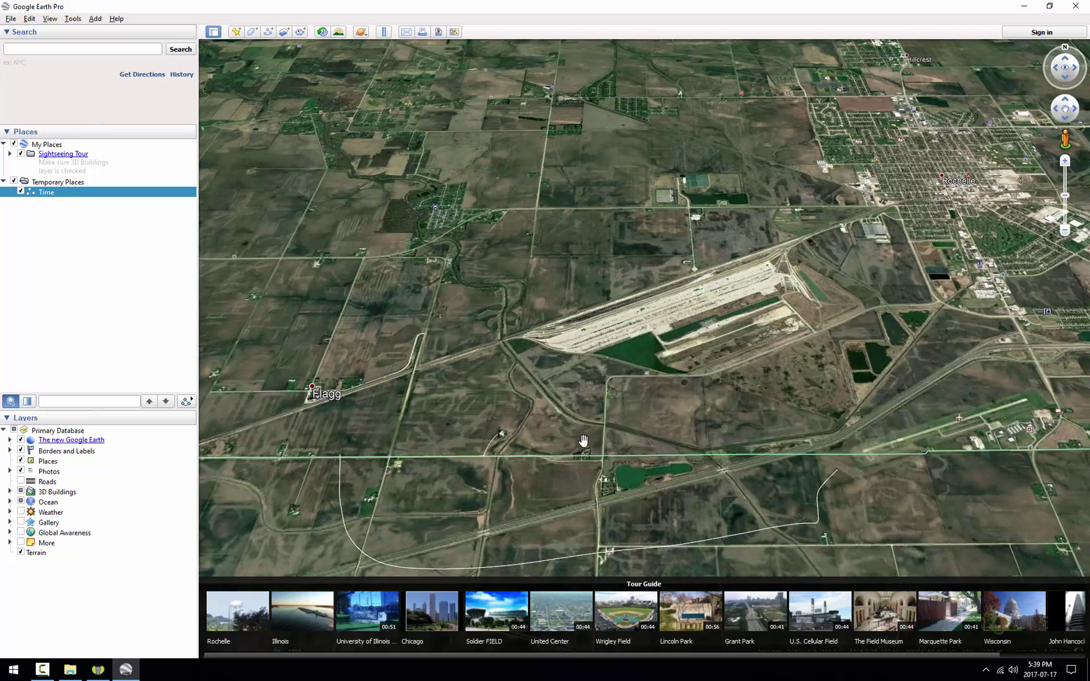
mouse_move(584, 437)
mouse_down()
mouse_move(604, 312)
mouse_move(642, 354)
mouse_move(606, 339)
mouse_up()
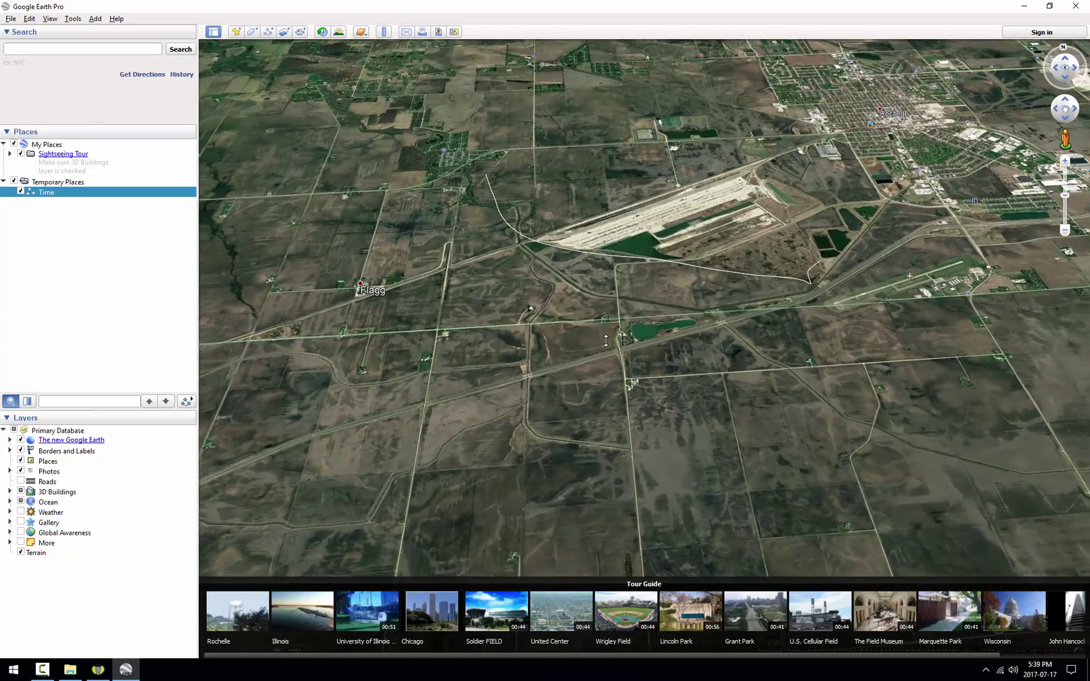
- Load the Distance track, crop it to its freefall range, and send it to Google Earth Pro
key(alt+Tab)
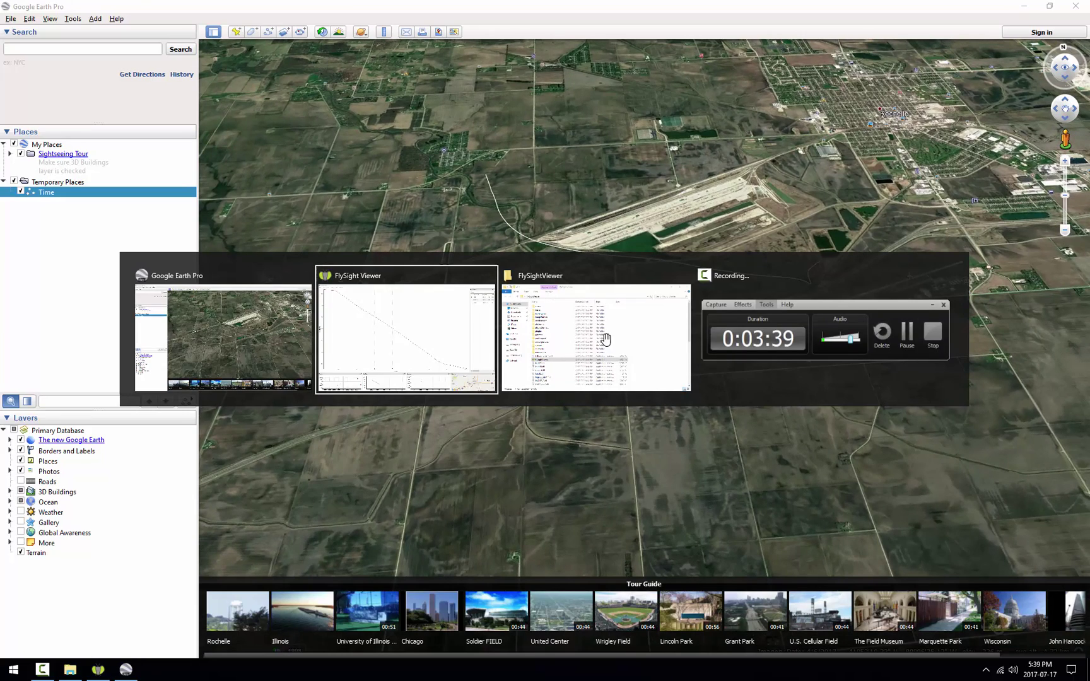
double_click(964, 100)
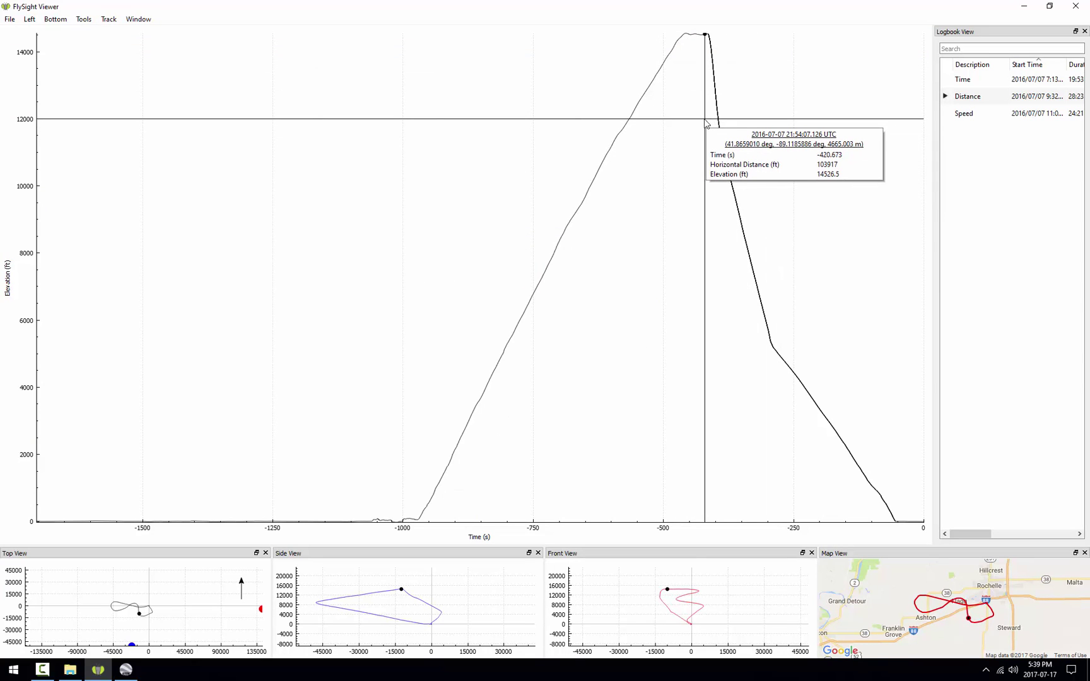
drag(706, 125, 748, 140)
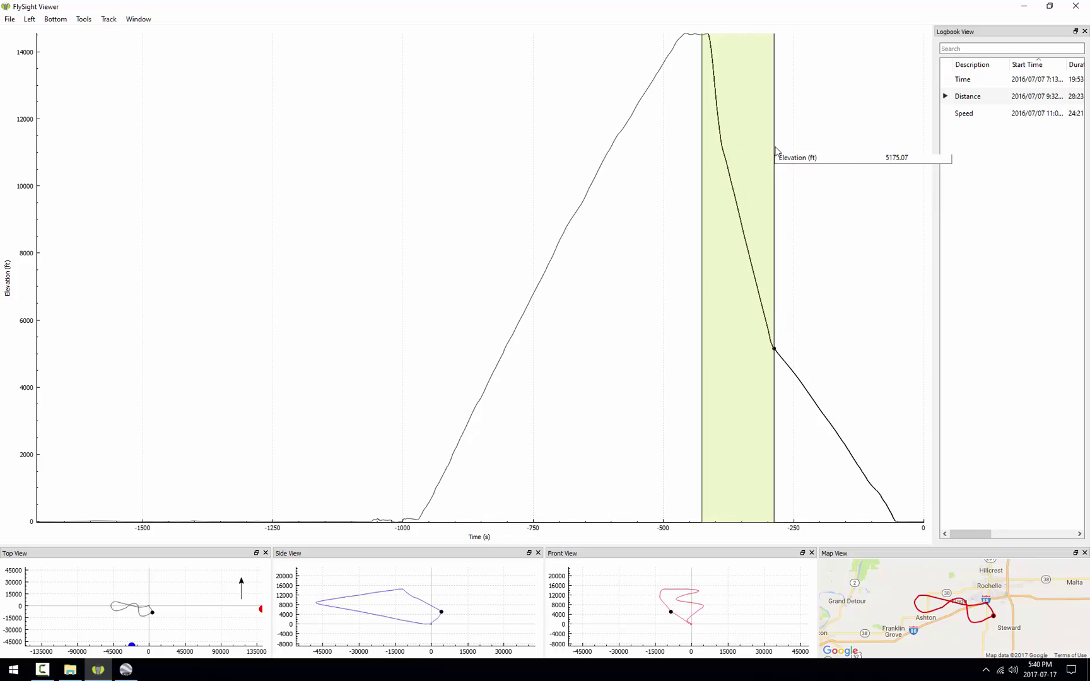
drag(749, 140, 777, 151)
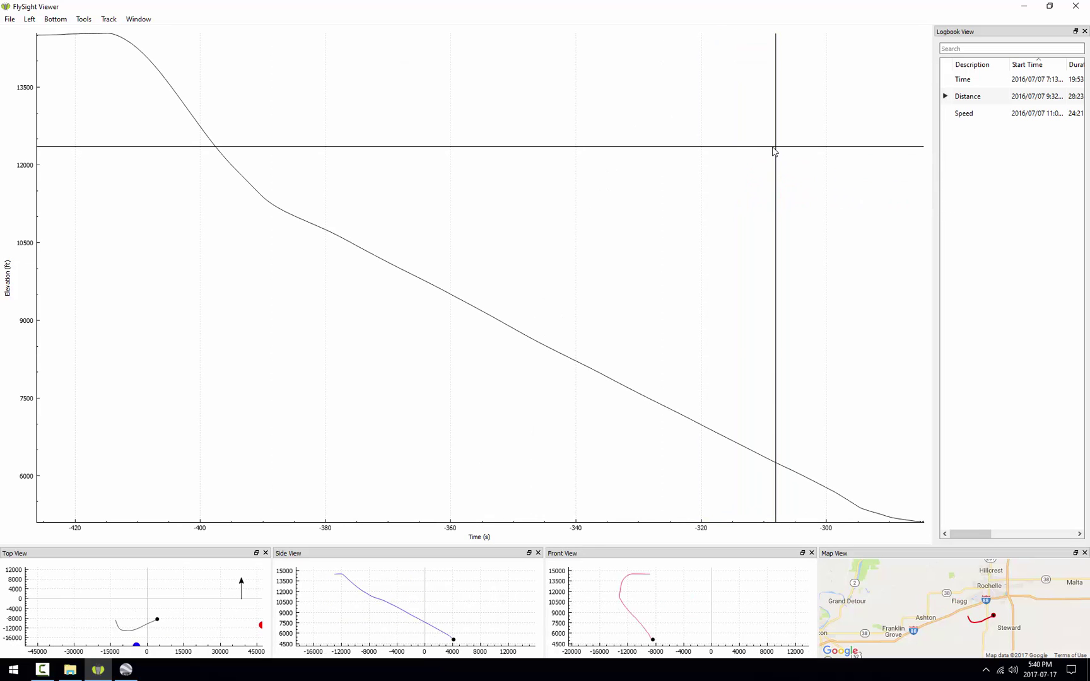
key(alt+Tab)
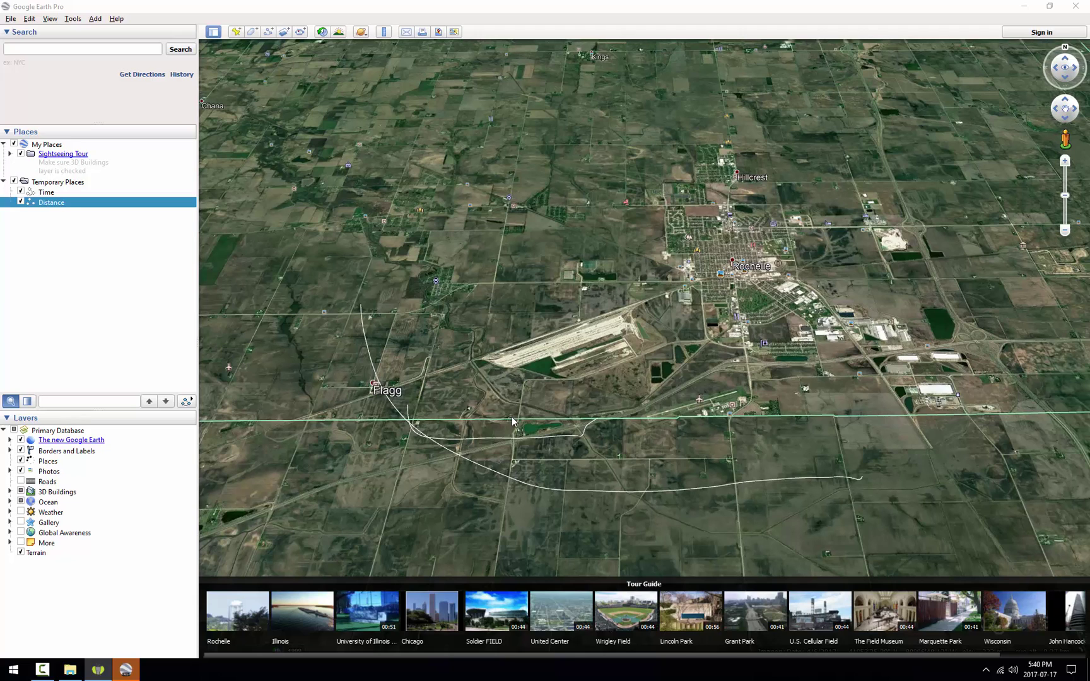
- Return to FlySight Viewer, load the Speed track and mark its freefall portion
key(alt+Tab)
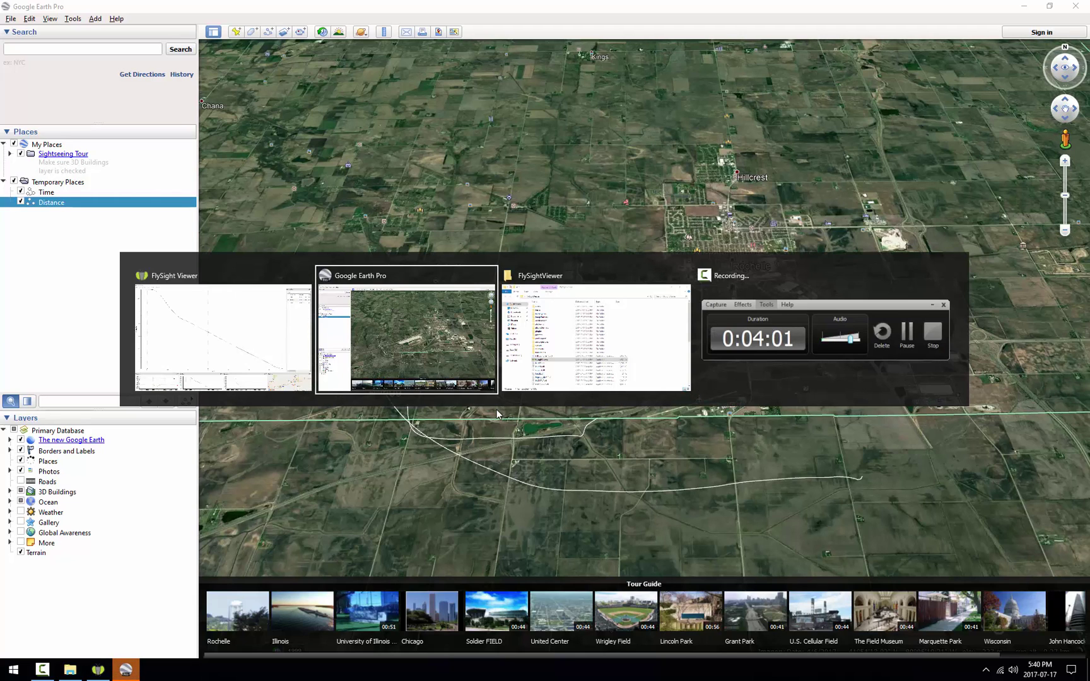
key(shift+Tab)
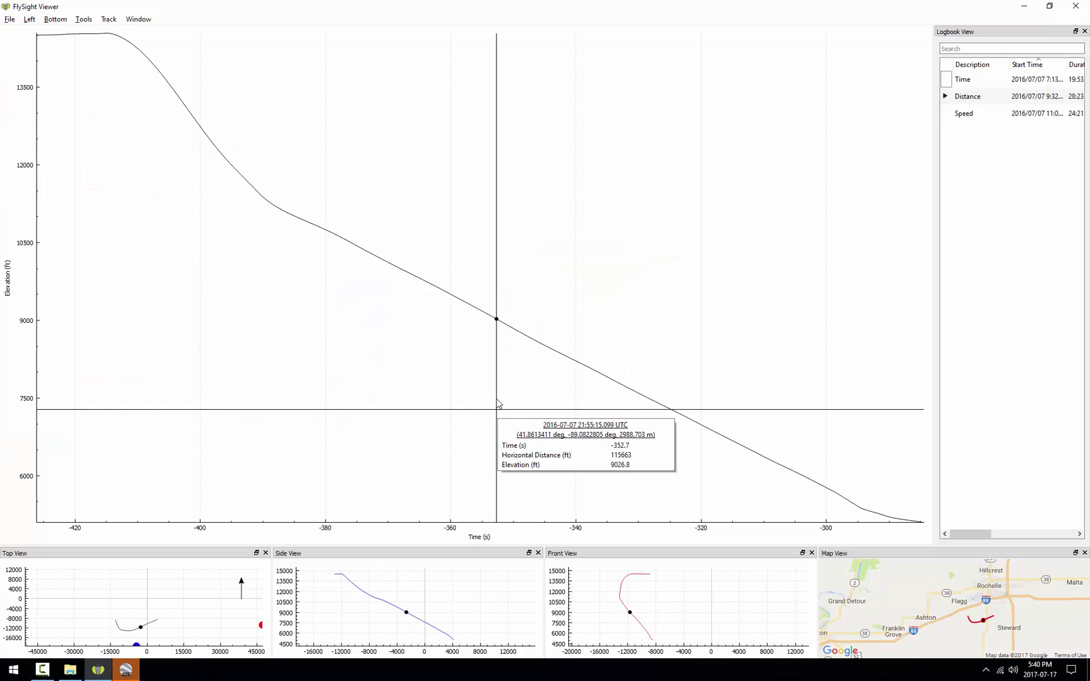
double_click(978, 119)
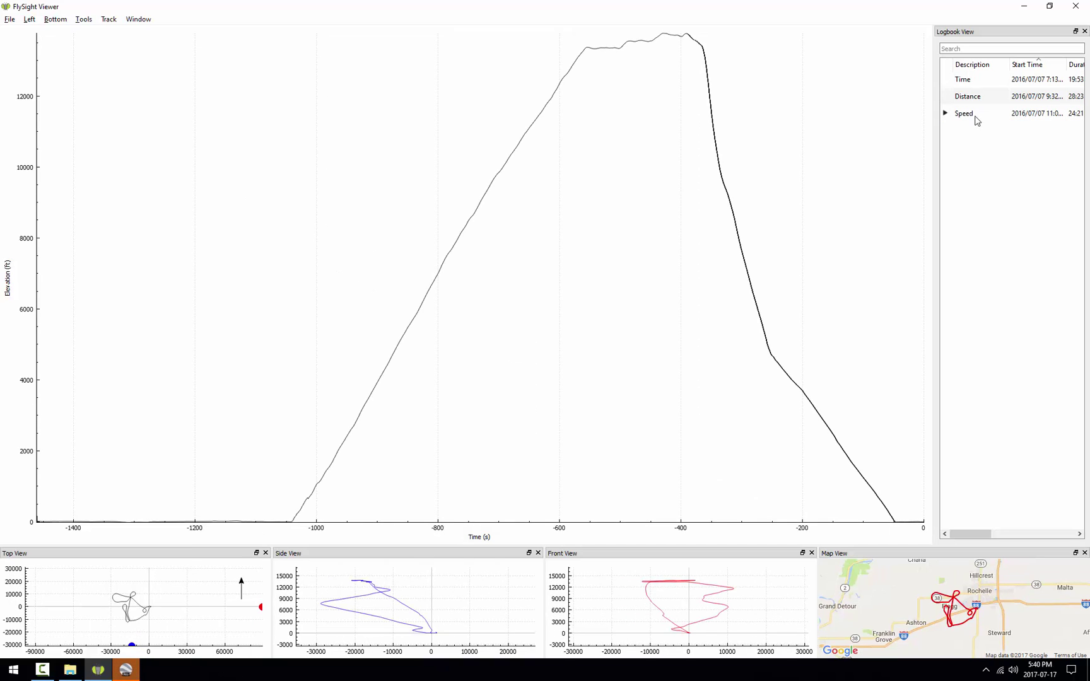
drag(692, 101, 784, 128)
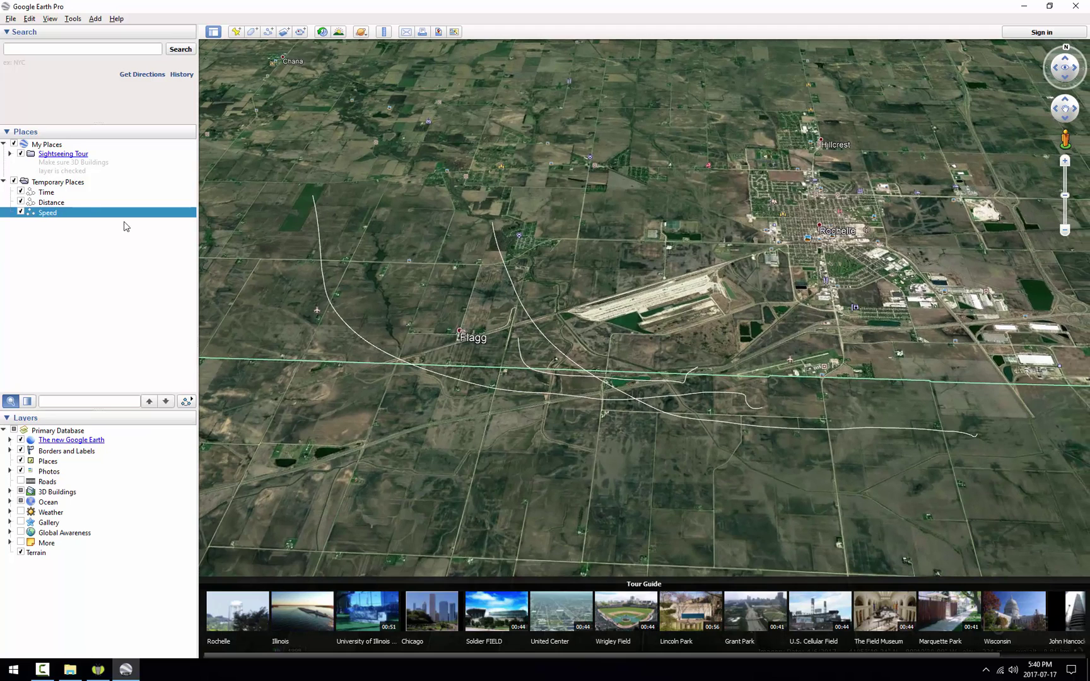
- Toggle the Time, Distance and Speed tracks off and on in Places to check each
click(21, 192)
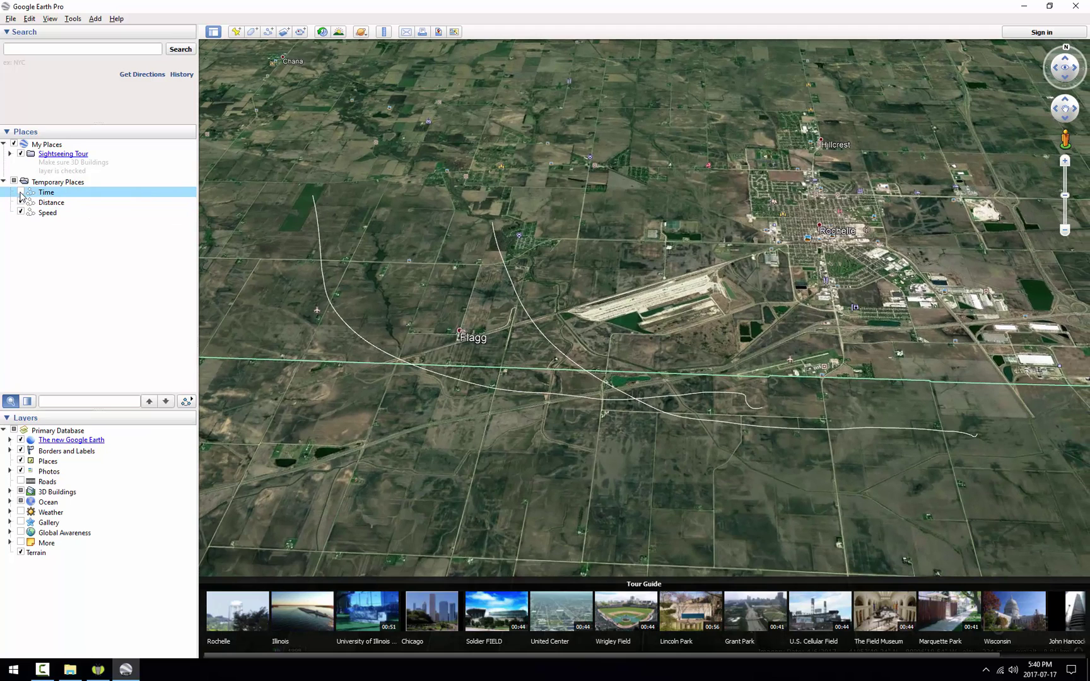
click(21, 192)
click(21, 203)
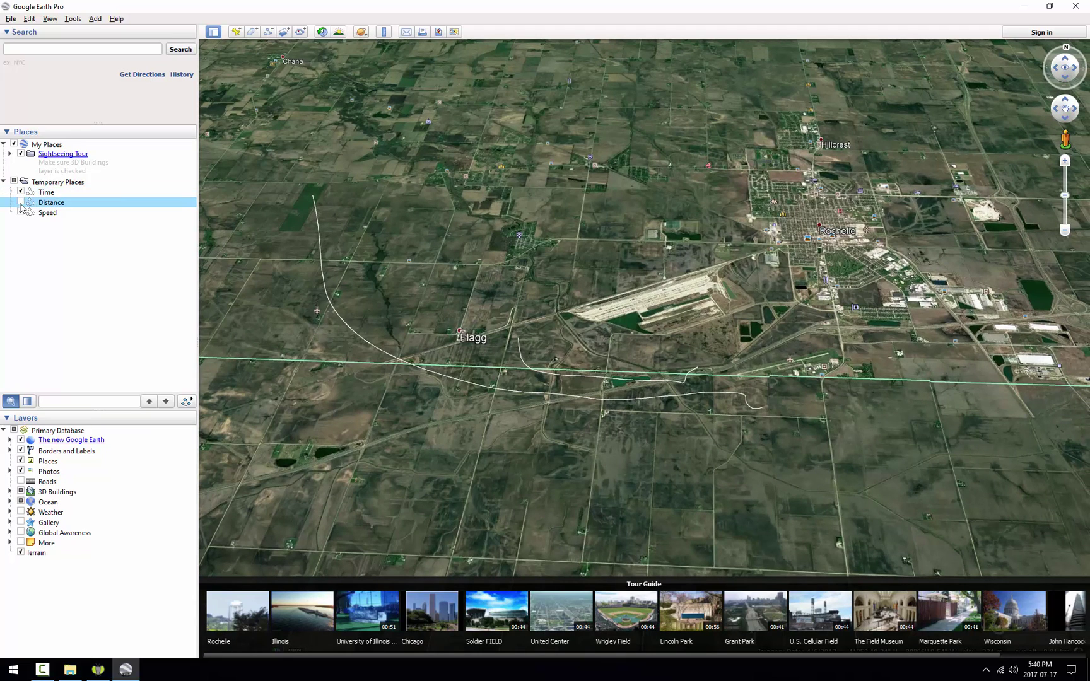
click(21, 202)
click(21, 213)
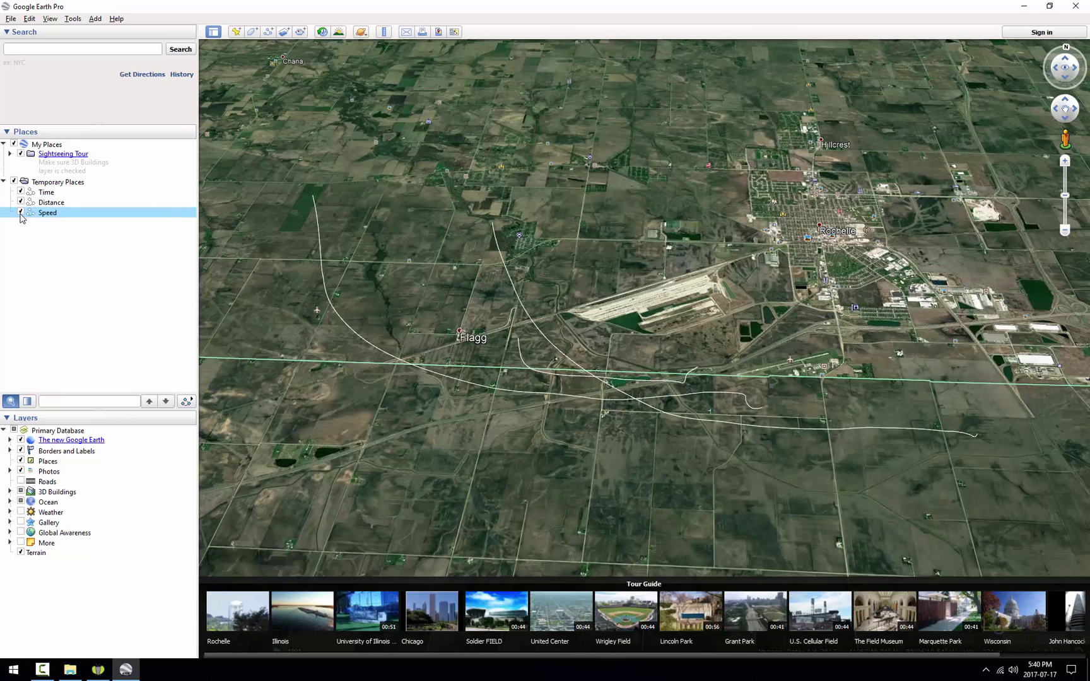
- Set the Time path's line colour to pink in its Properties style settings
right_click(49, 194)
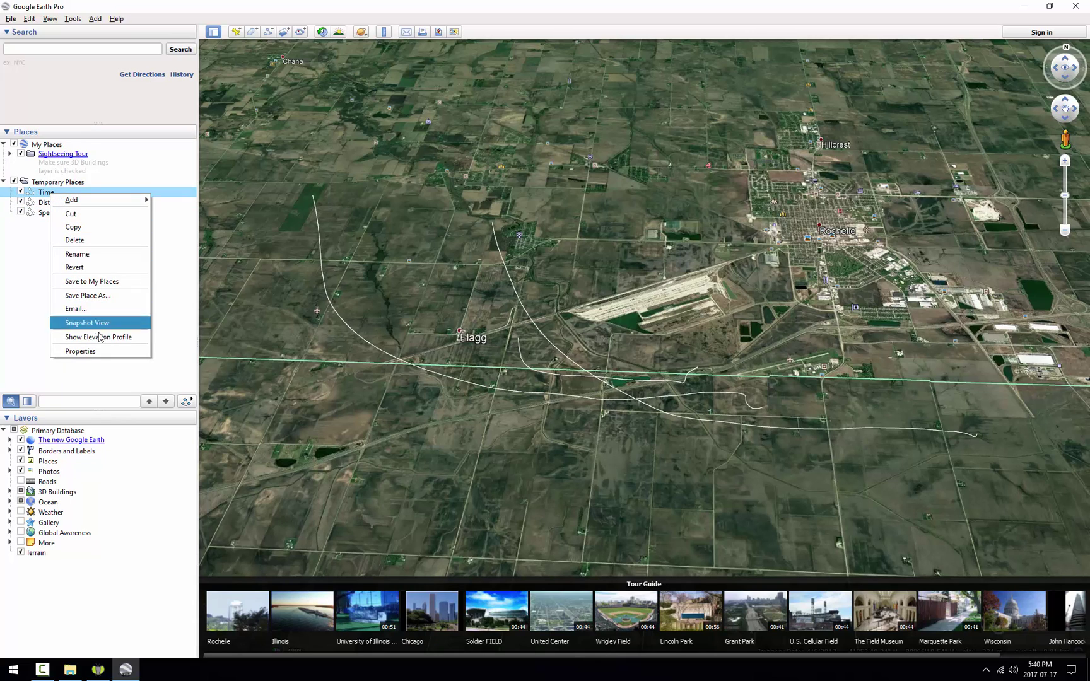
click(99, 350)
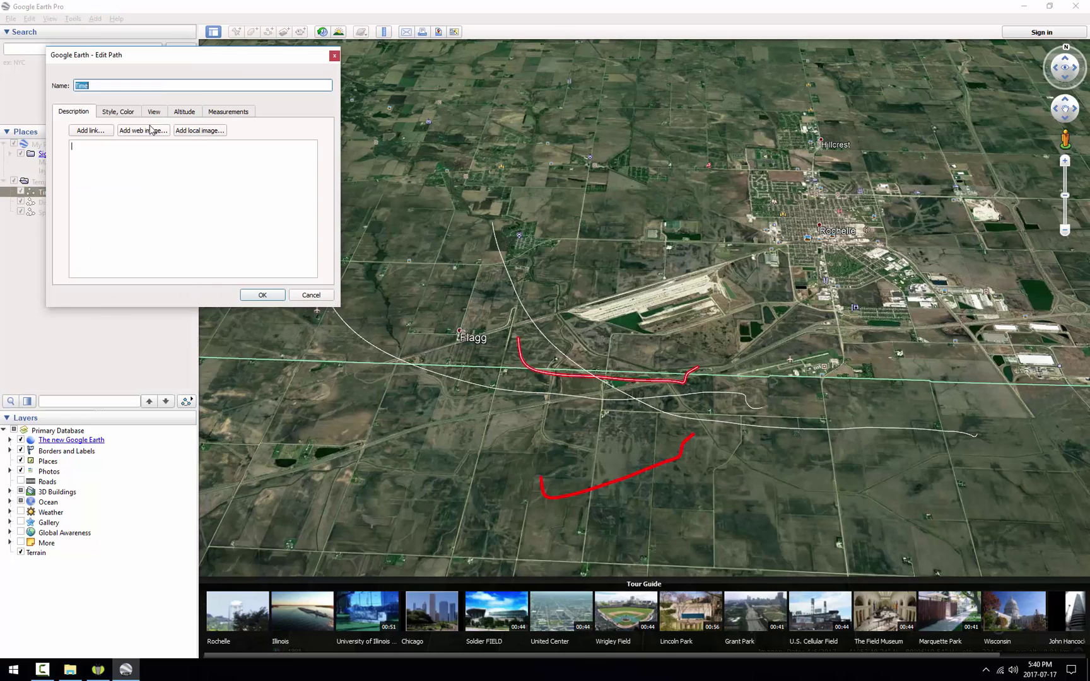
click(120, 112)
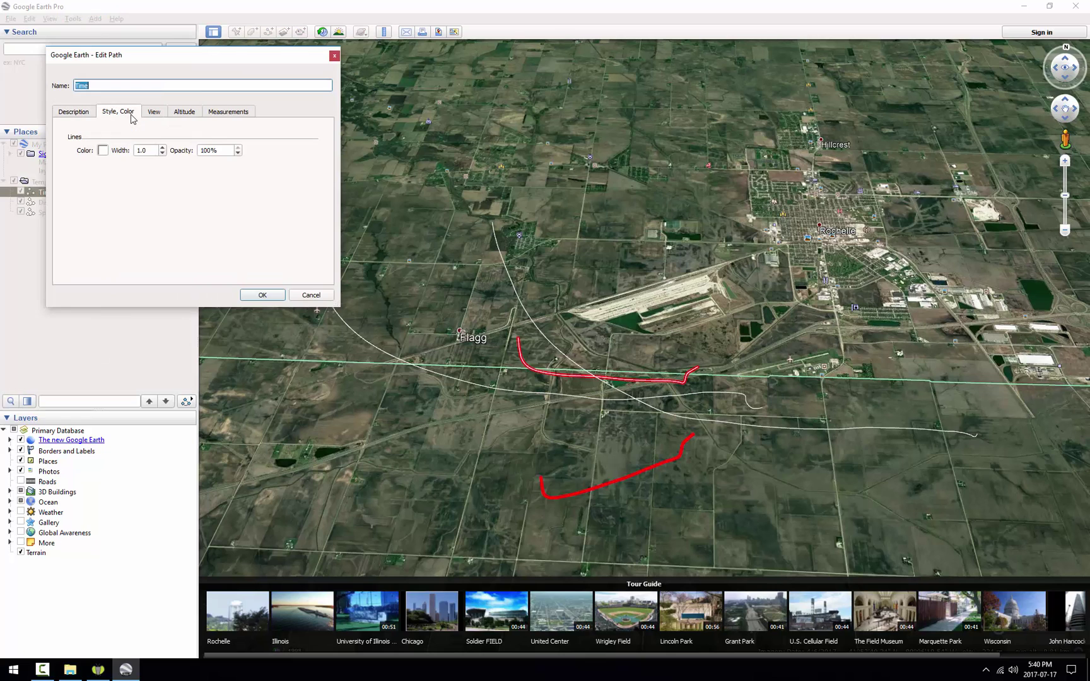
click(103, 150)
click(104, 151)
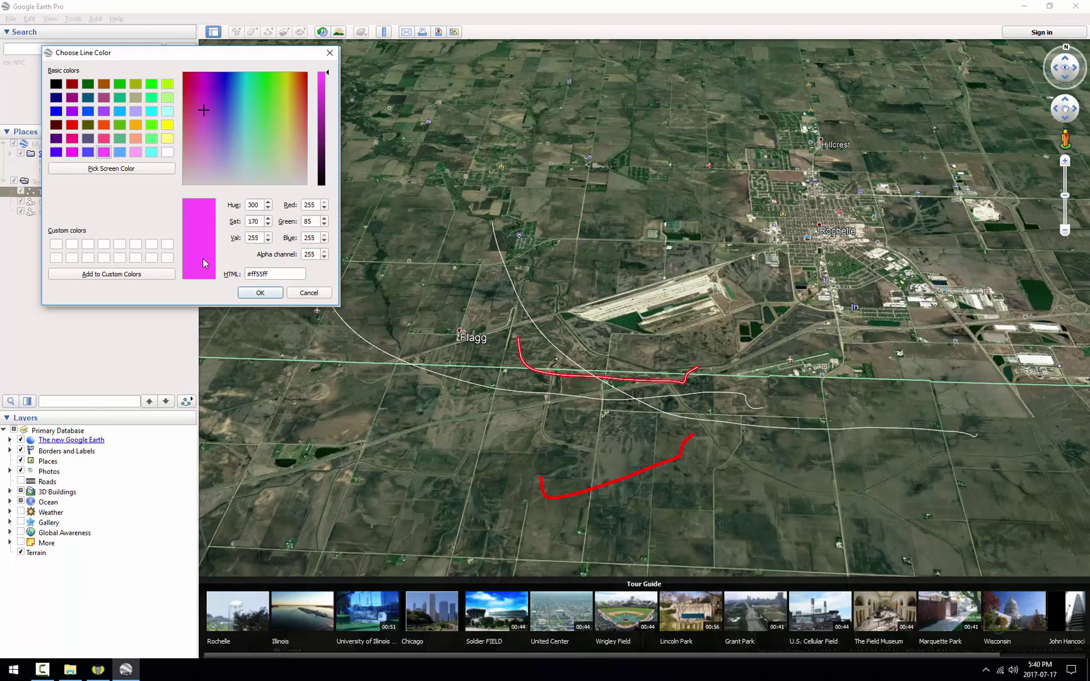
click(252, 293)
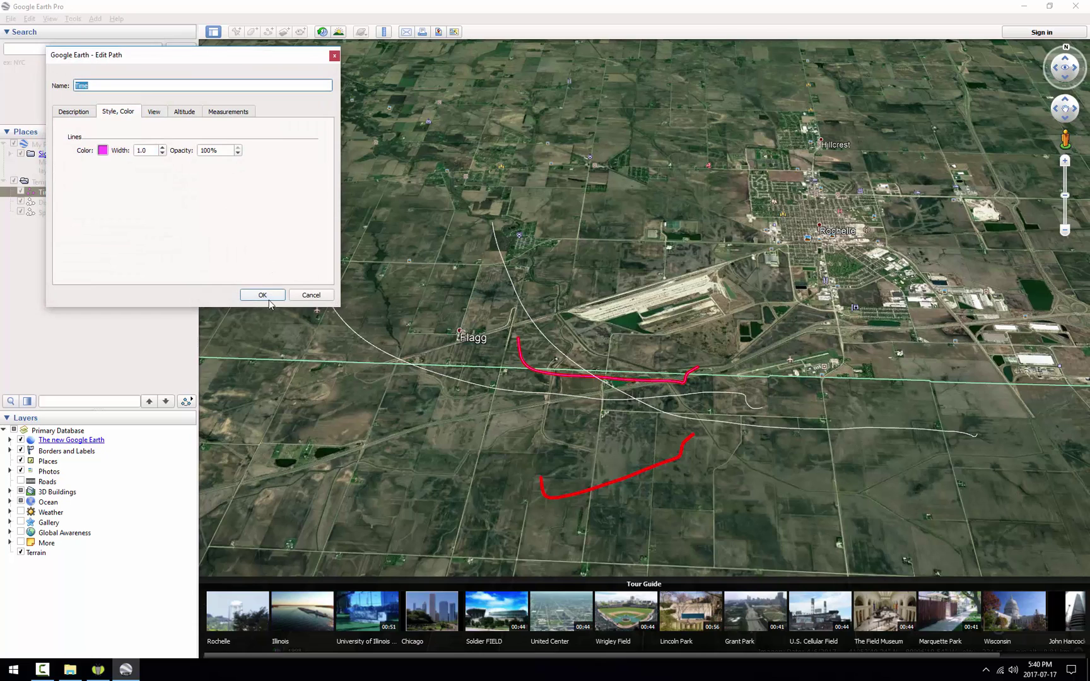
click(266, 298)
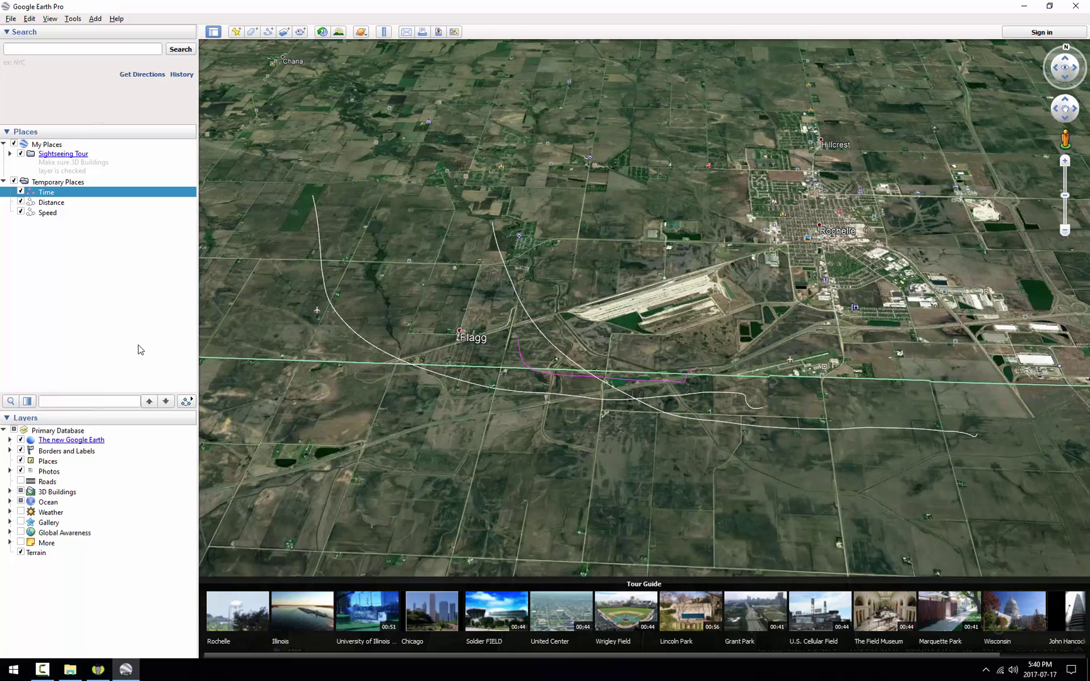
key(alt+Tab)
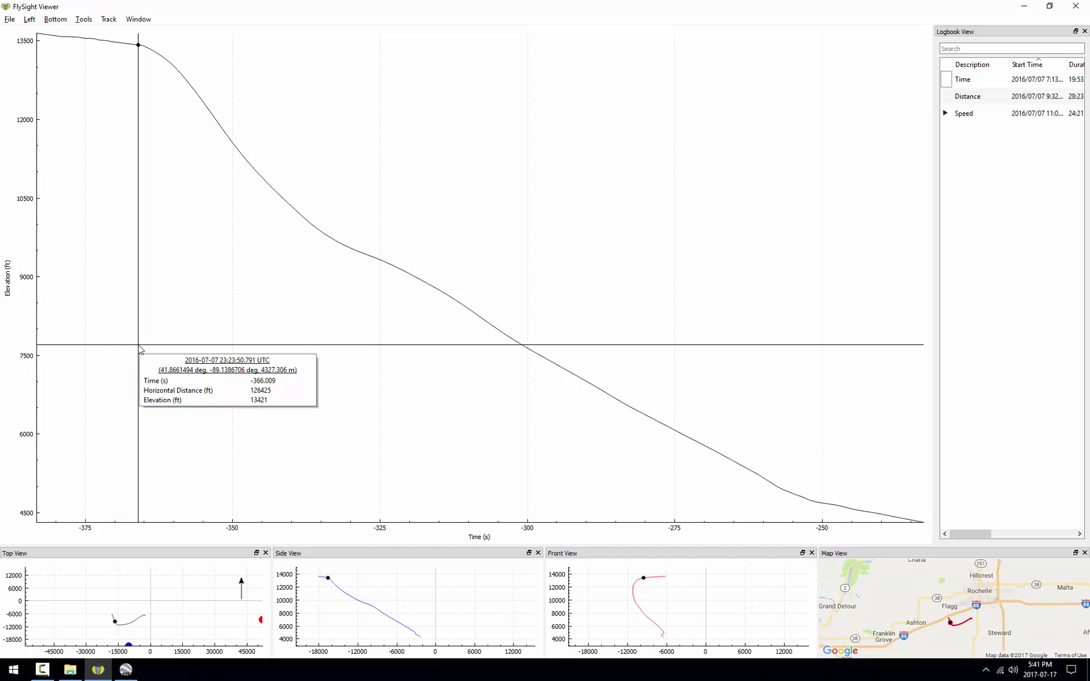
scroll(299, 246, down, 2)
scroll(406, 235, down, 2)
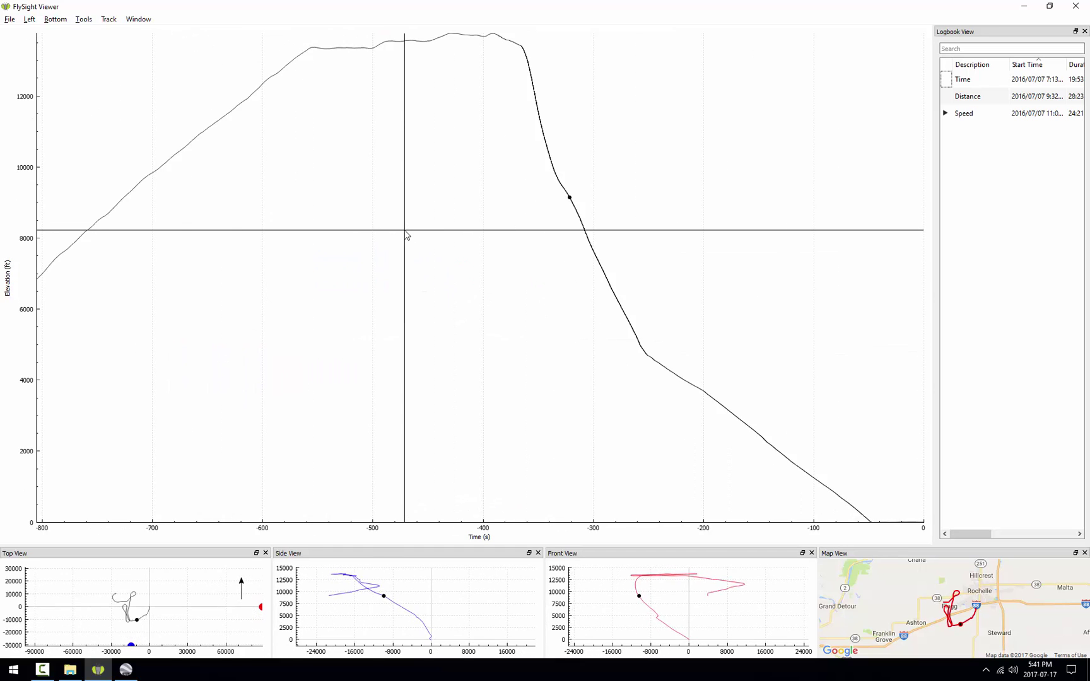
scroll(406, 234, down, 2)
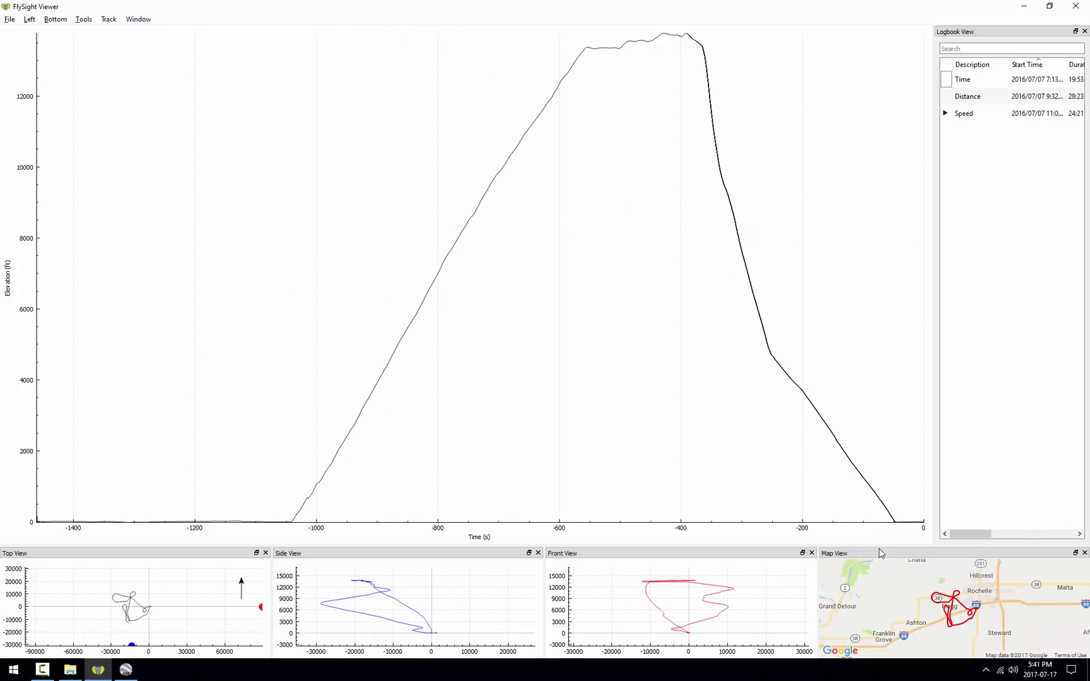
- Enlarge the bottom overview panels and pan the map to frame the entire Speed track
drag(876, 546, 881, 464)
scroll(971, 547, up, 1)
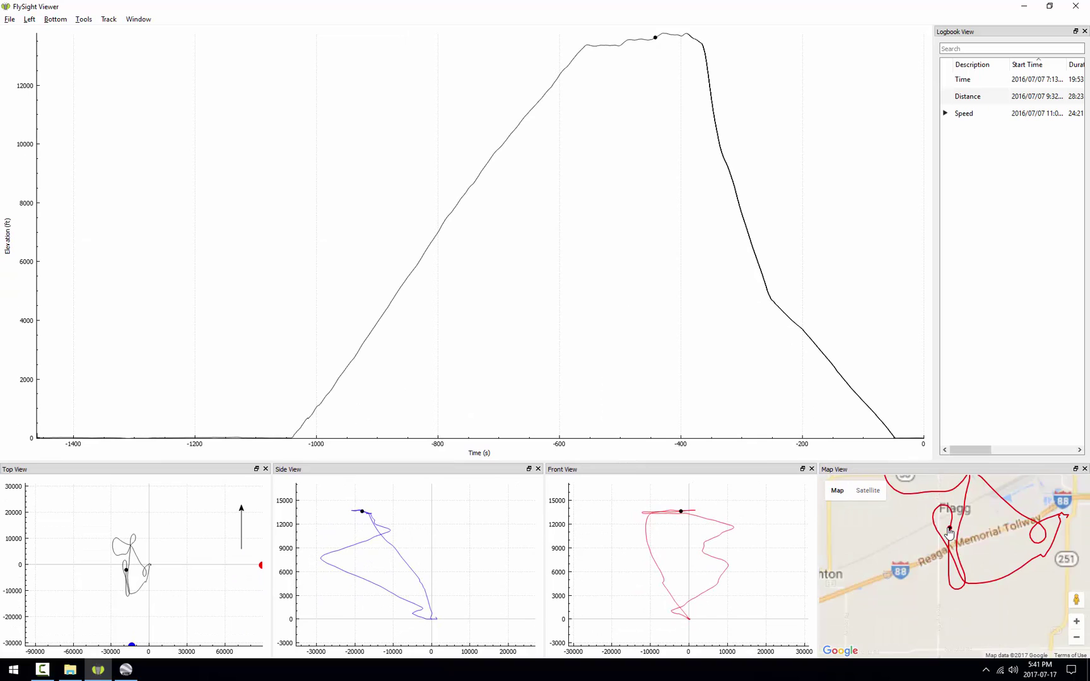
scroll(972, 548, up, 1)
drag(971, 548, 959, 570)
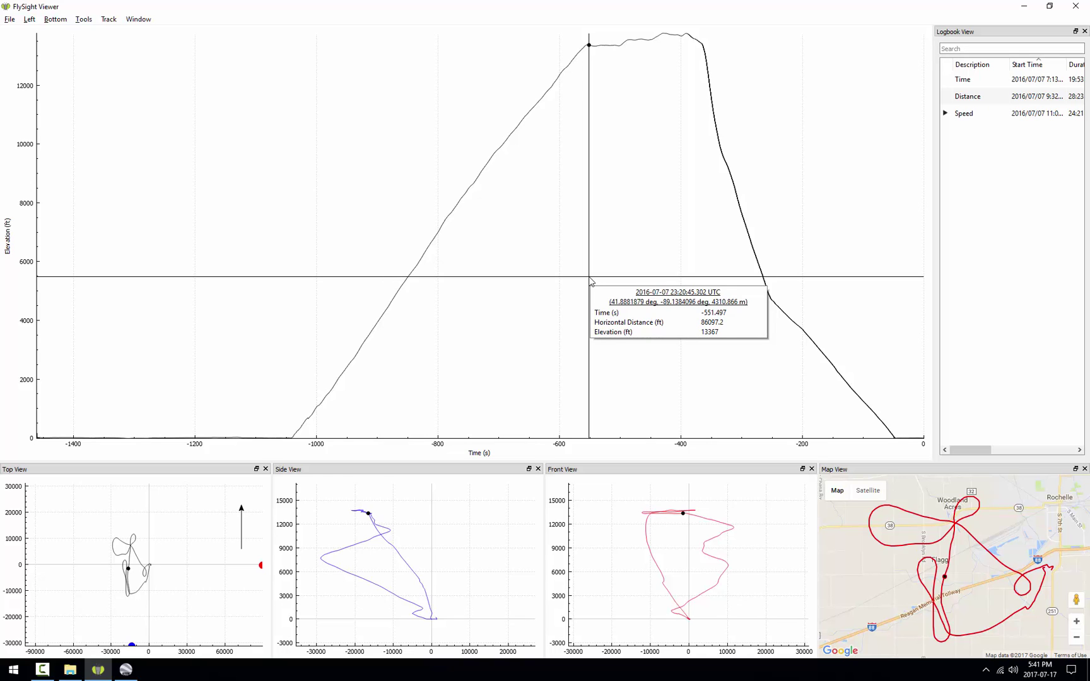
- Load the Distance jump and zoom its plot to the descent from about 14,000 ft
click(974, 98)
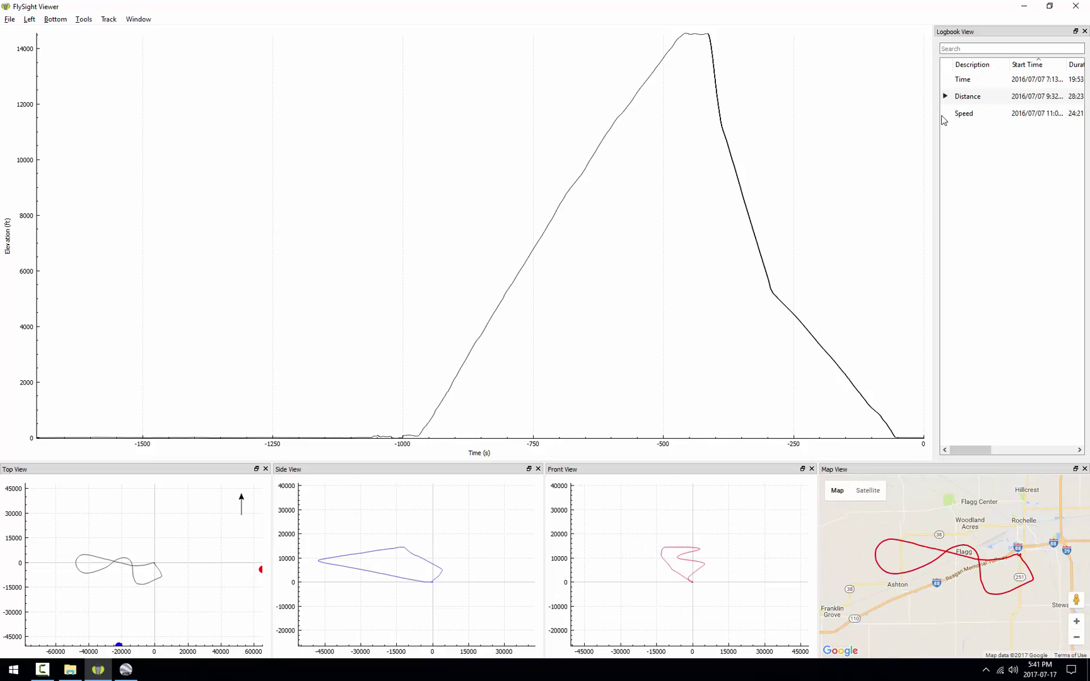
drag(706, 111, 779, 128)
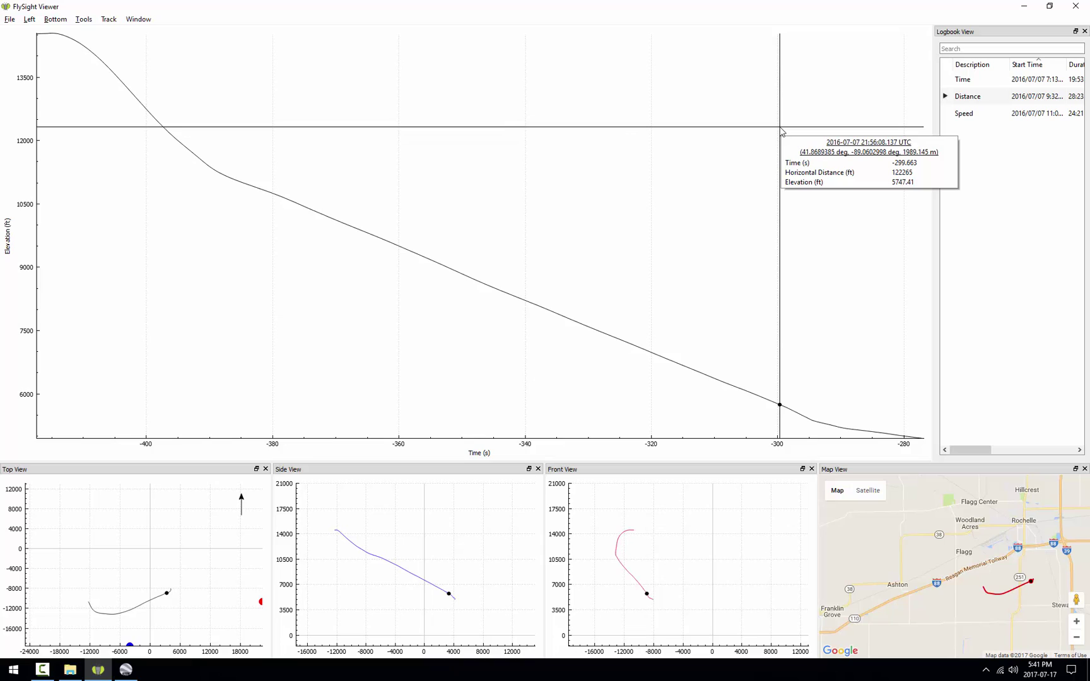